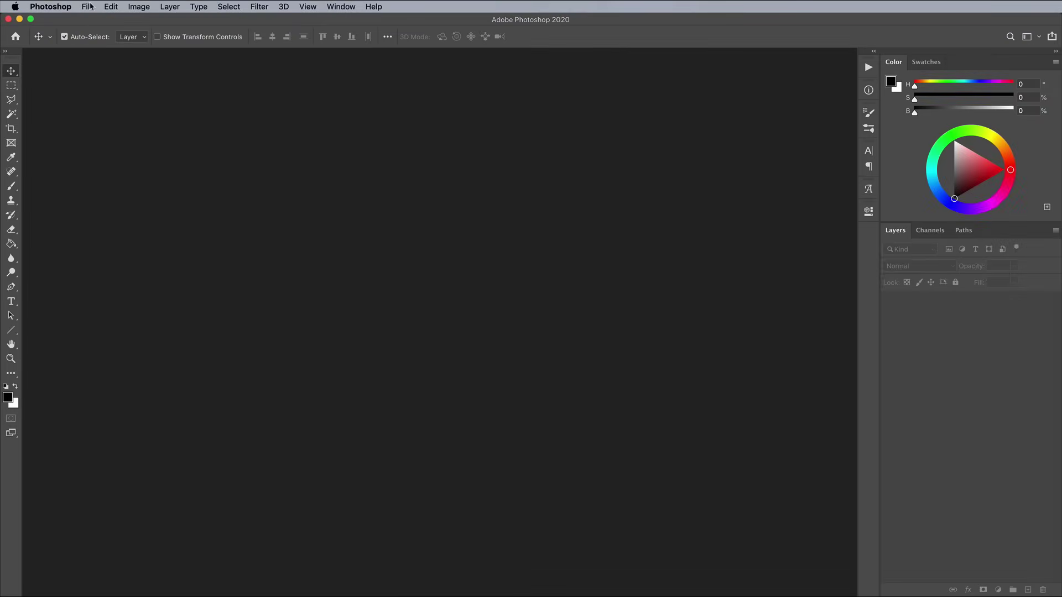
# - Create a new white 1024 × 1024 px document and zoom in on the canvas
pyautogui.click(90, 7)
pyautogui.click(93, 22)
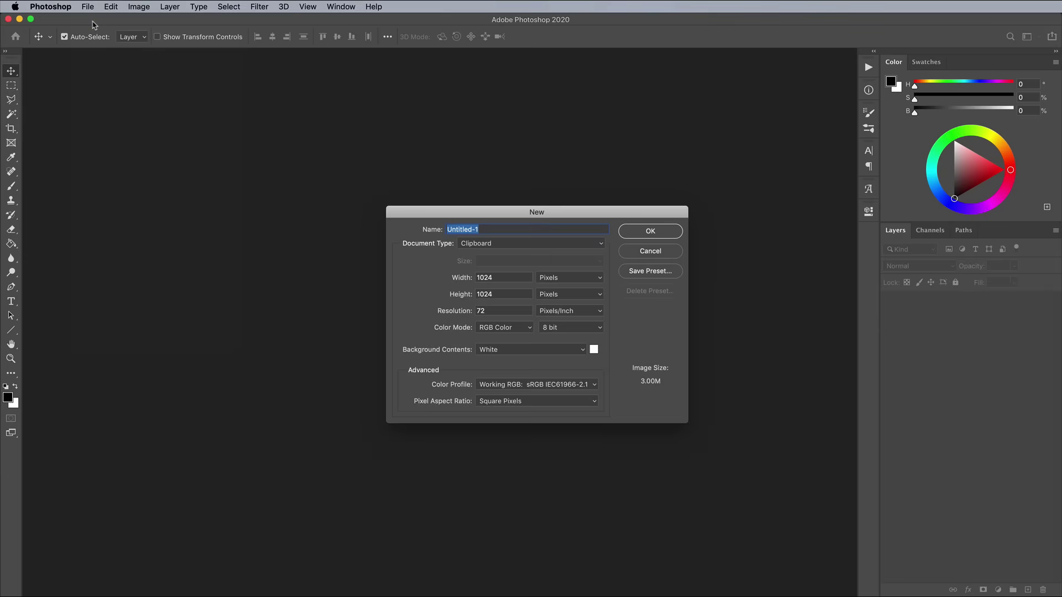
pyautogui.click(516, 278)
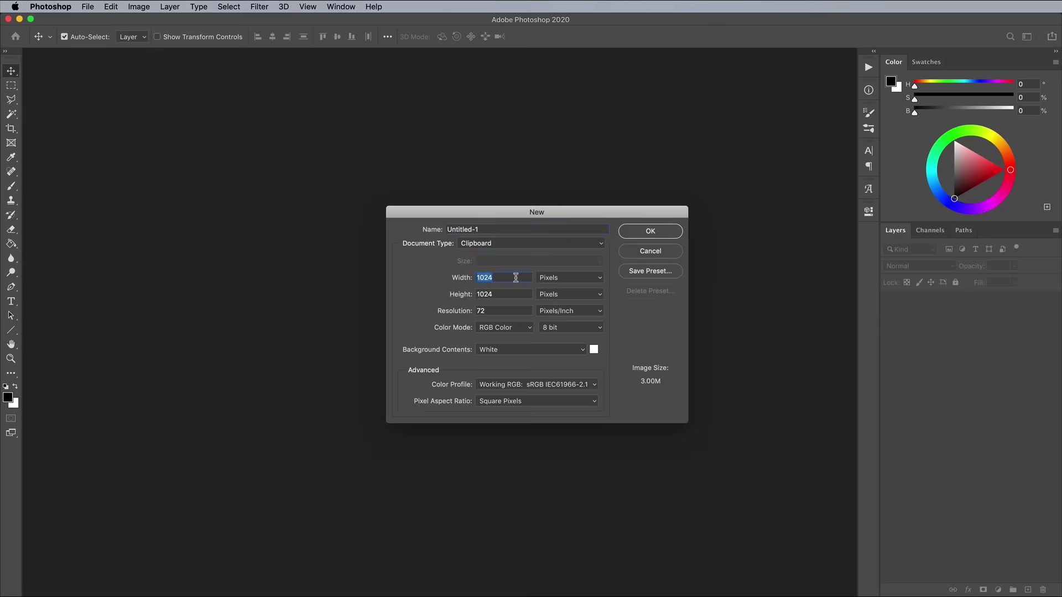
pyautogui.click(637, 232)
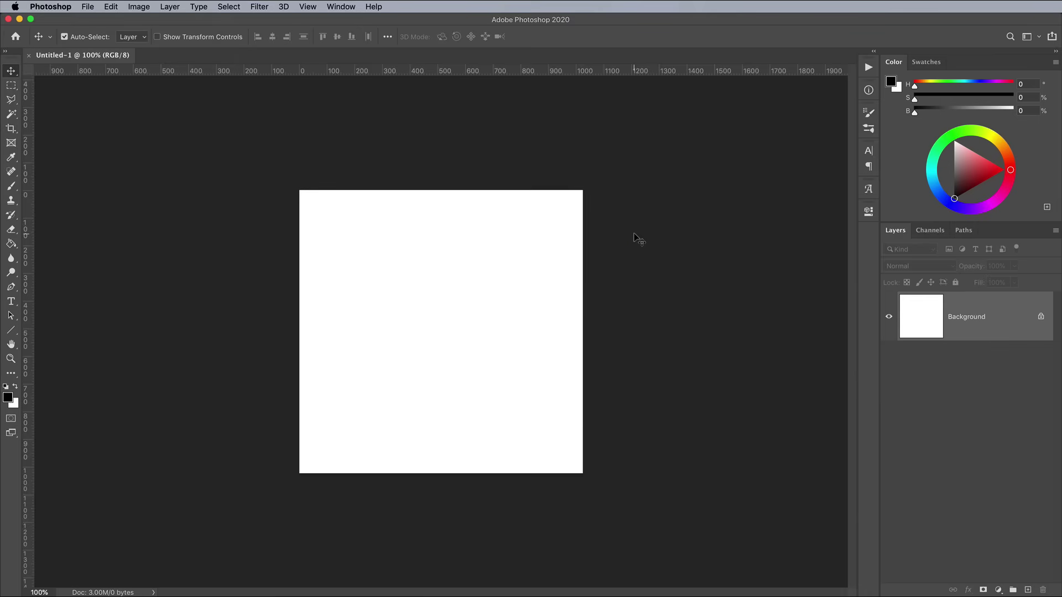
pyautogui.press('super+equal')
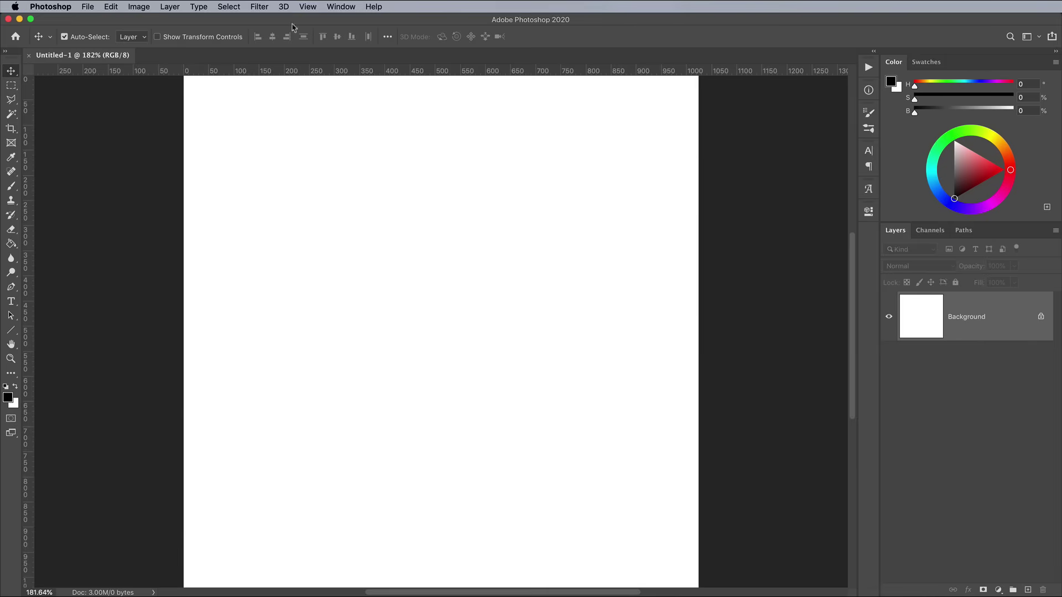
# - Fill the blank canvas with a grayscale Render Clouds texture
pyautogui.click(269, 9)
pyautogui.moveTo(277, 192)
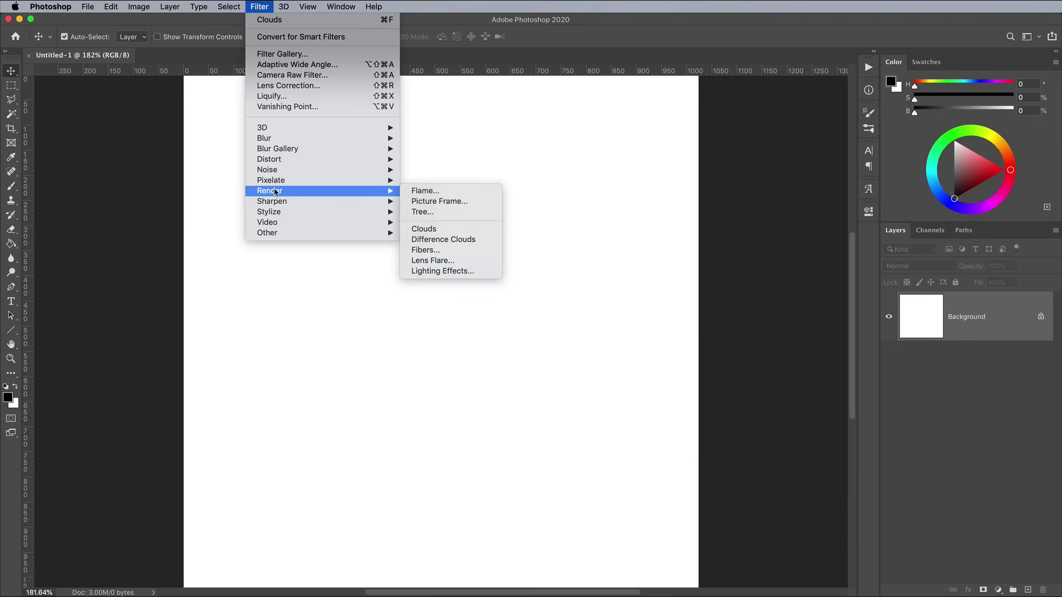
pyautogui.click(439, 232)
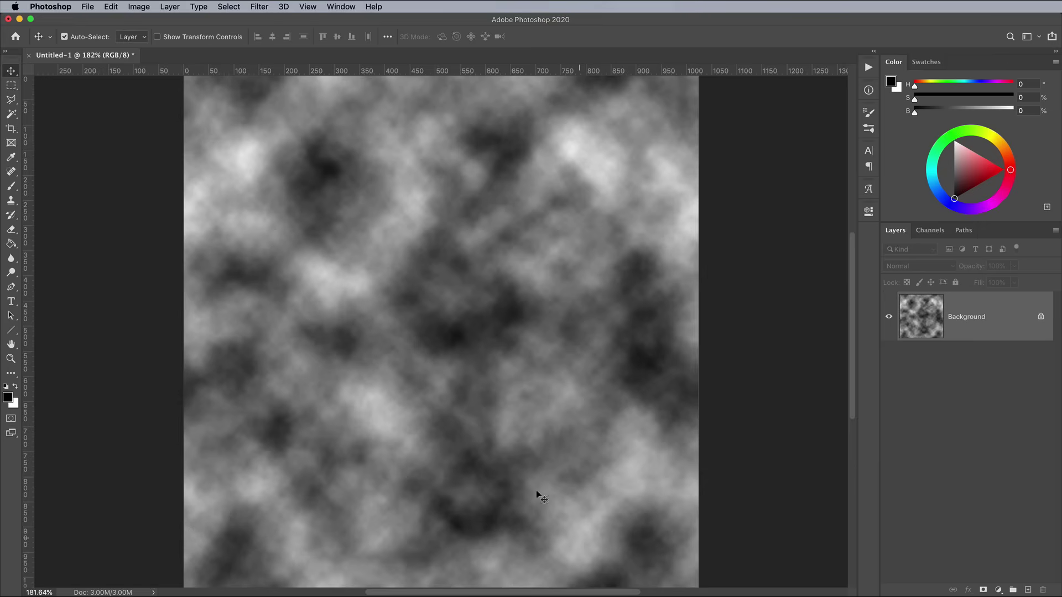
pyautogui.click(258, 7)
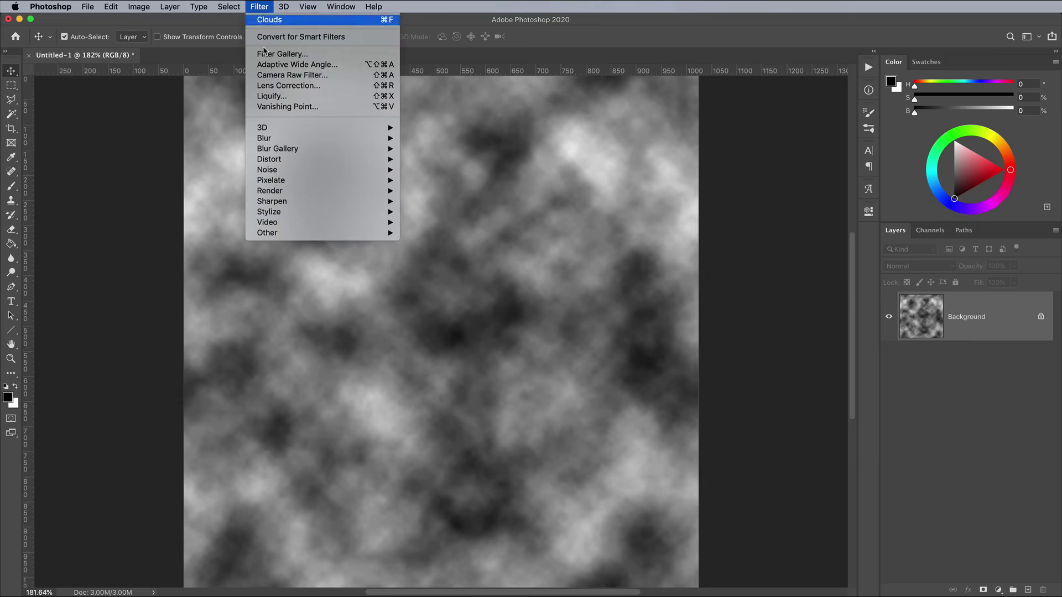
# - Apply a High Pass at radius 6.0, then a Threshold at level 128
pyautogui.moveTo(283, 233)
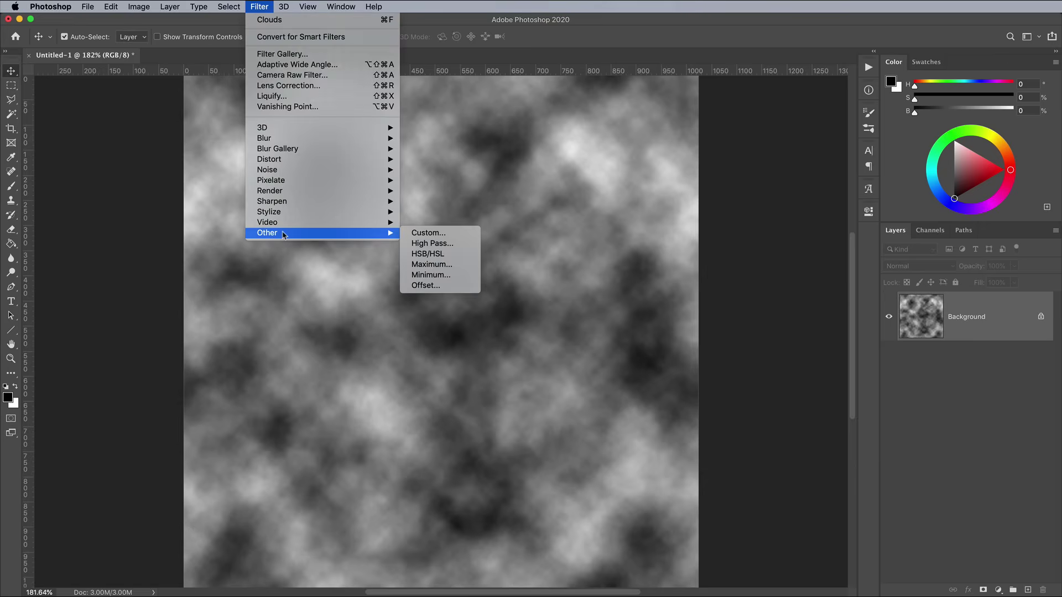
pyautogui.click(443, 243)
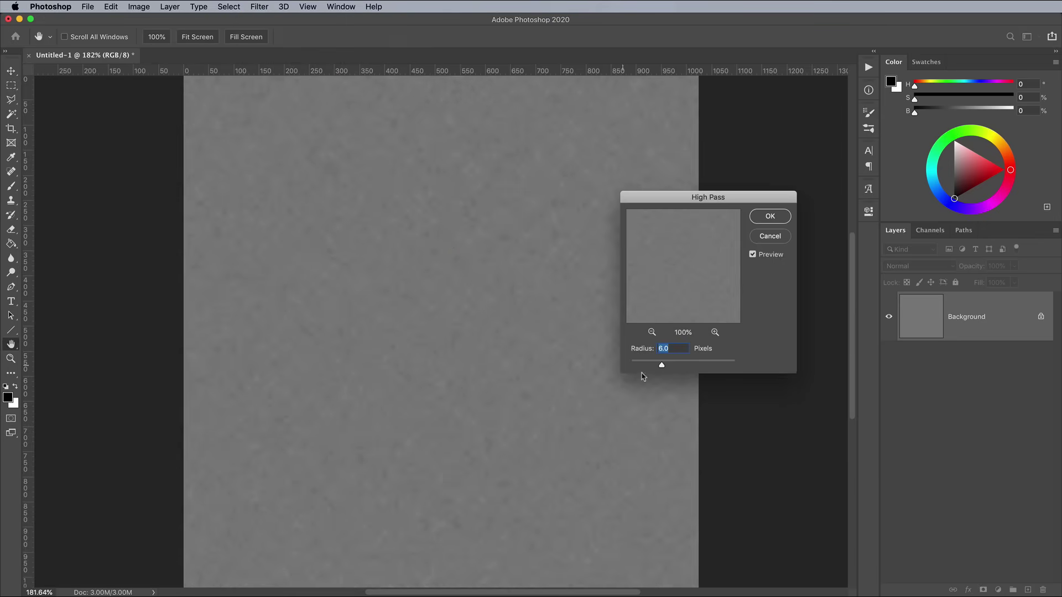
pyautogui.click(772, 217)
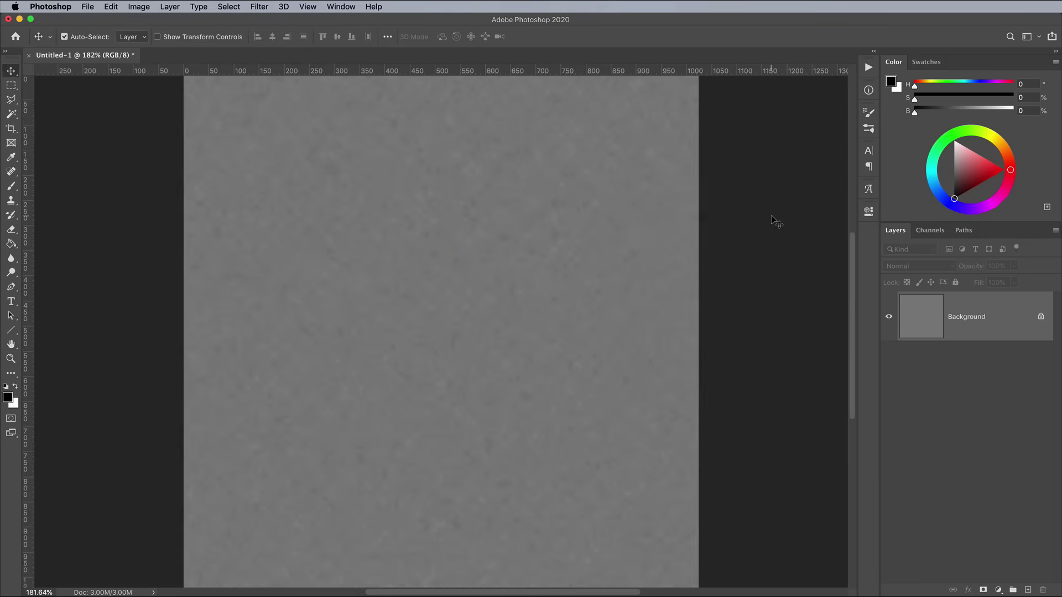
pyautogui.click(140, 7)
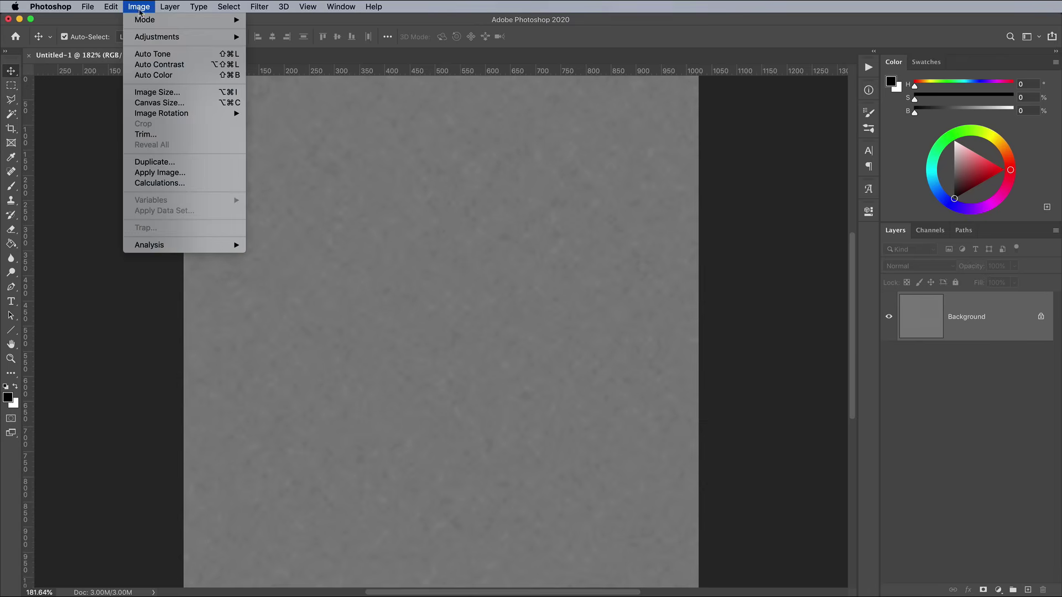
pyautogui.moveTo(155, 37)
pyautogui.click(271, 188)
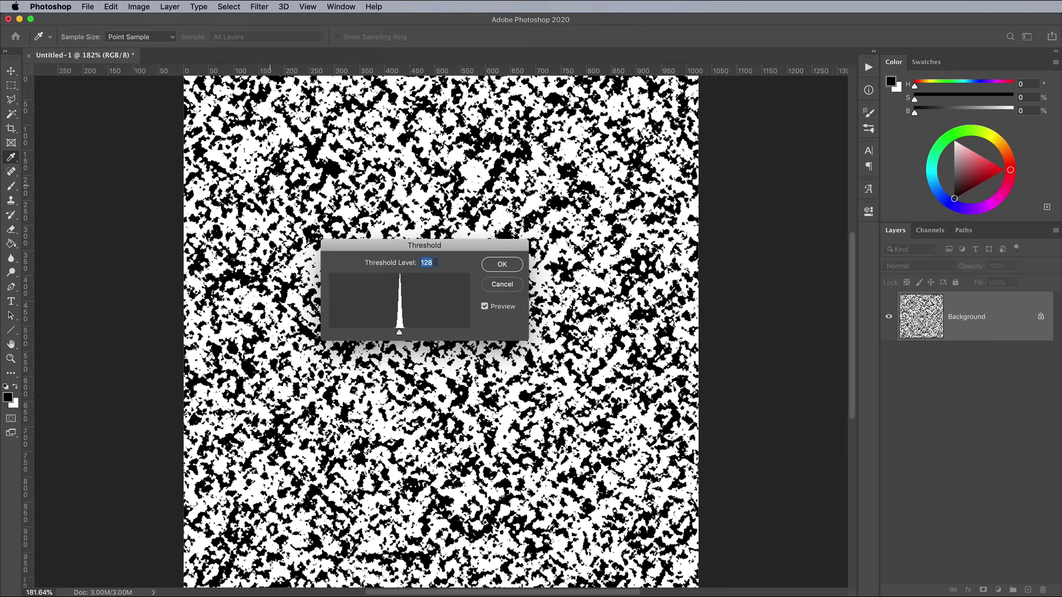
pyautogui.click(501, 266)
# - Soften the black-and-white speckles with a Gaussian Blur
pyautogui.click(260, 6)
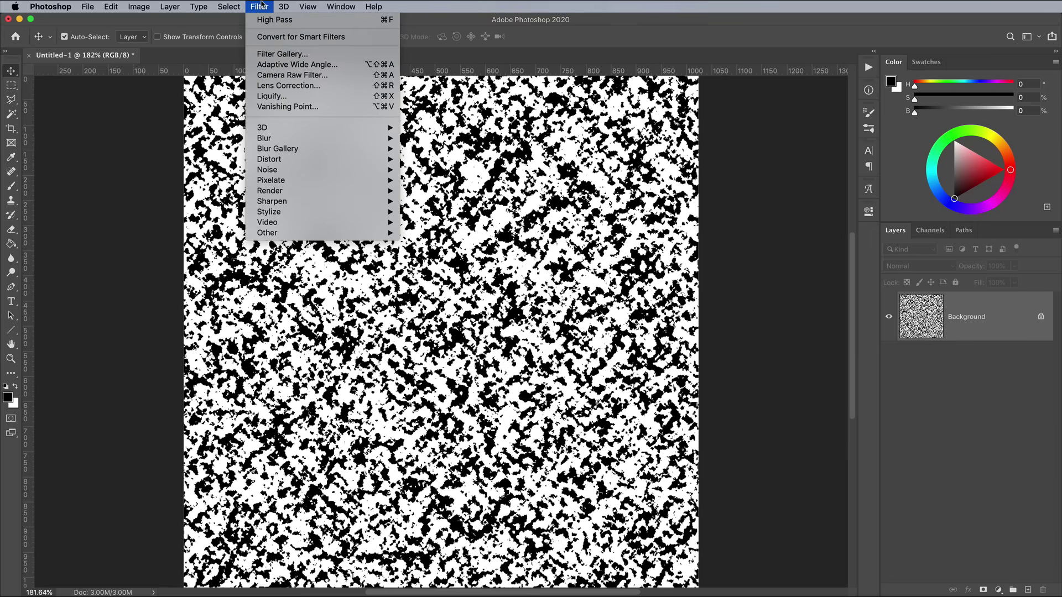
pyautogui.moveTo(287, 139)
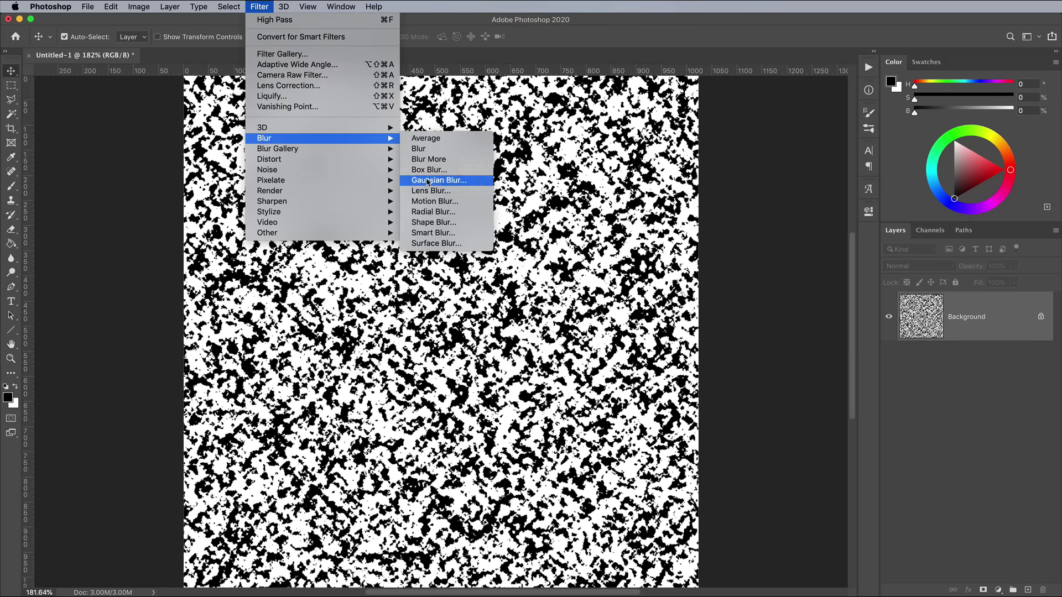
pyautogui.click(437, 176)
pyautogui.click(394, 246)
pyautogui.press('v')
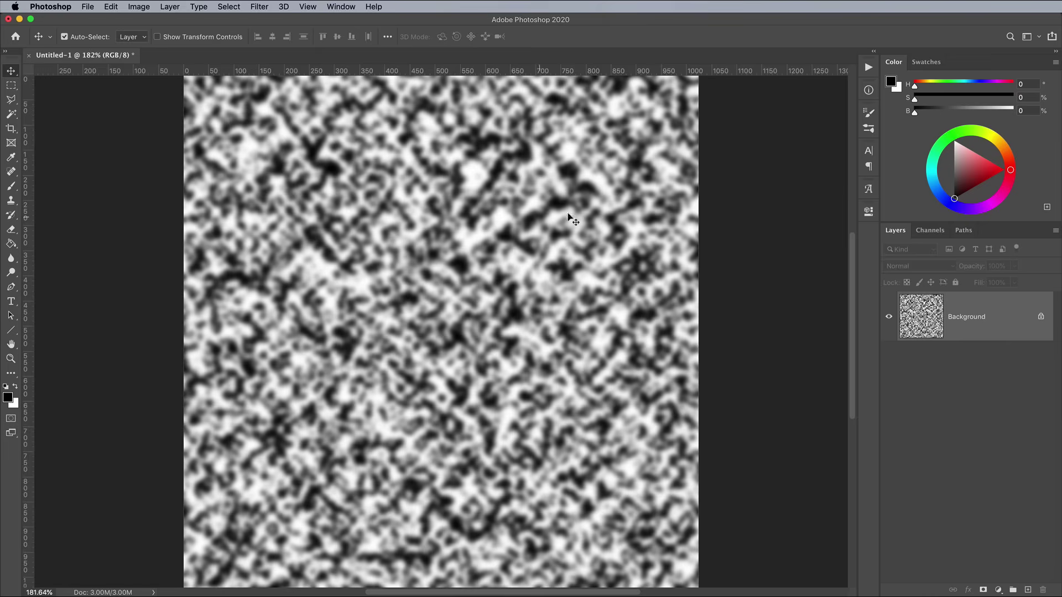
# - Create the action set 'Turing Effect' with a new action 'Create Turing Pattern' and begin recording
pyautogui.click(868, 67)
pyautogui.click(805, 291)
pyautogui.write('Turing Effect')
pyautogui.press('Return')
pyautogui.click(821, 291)
pyautogui.write('Create Turing Pattern')
pyautogui.press('Return')
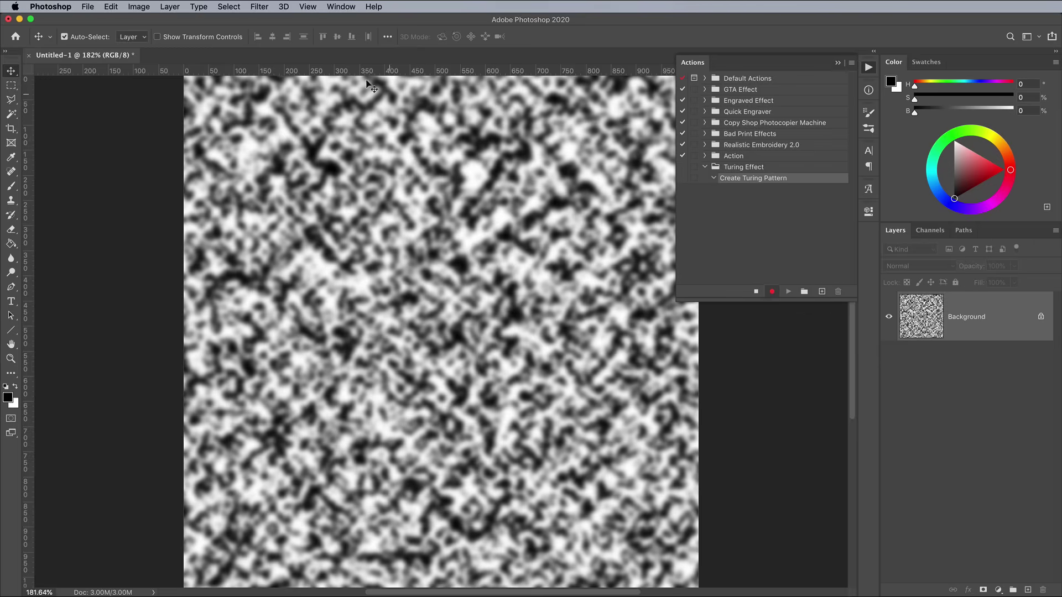
# - Record a High Pass filter and a Threshold adjustment into the action
pyautogui.click(259, 7)
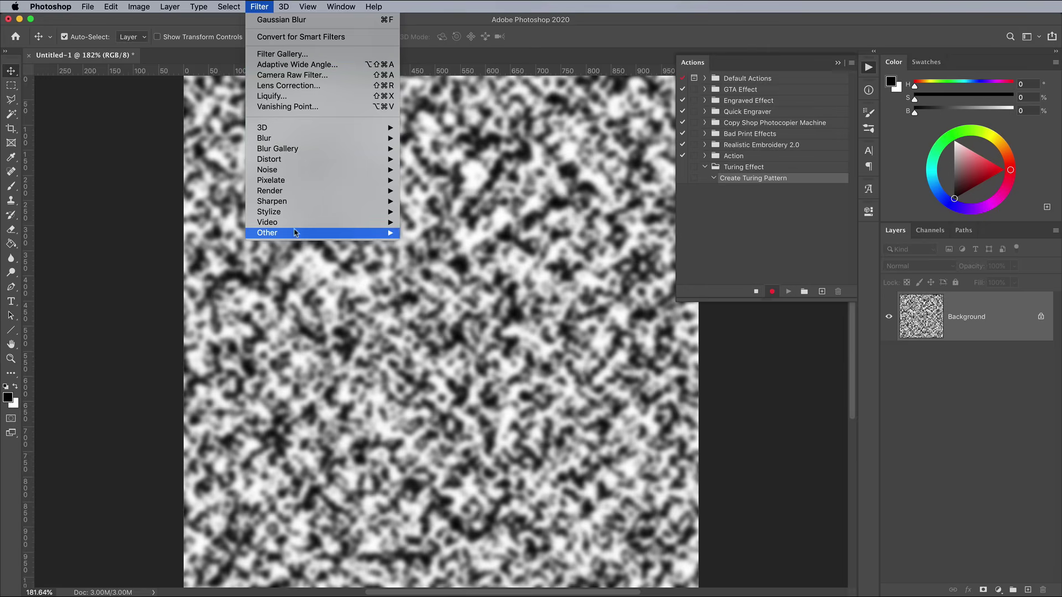
pyautogui.moveTo(297, 233)
pyautogui.click(421, 241)
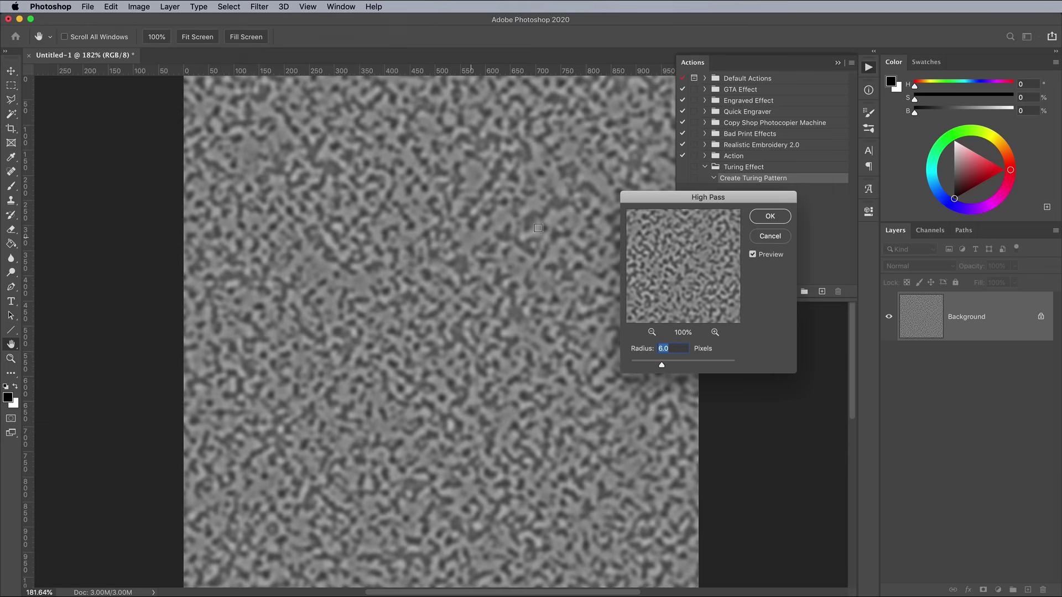
pyautogui.click(760, 219)
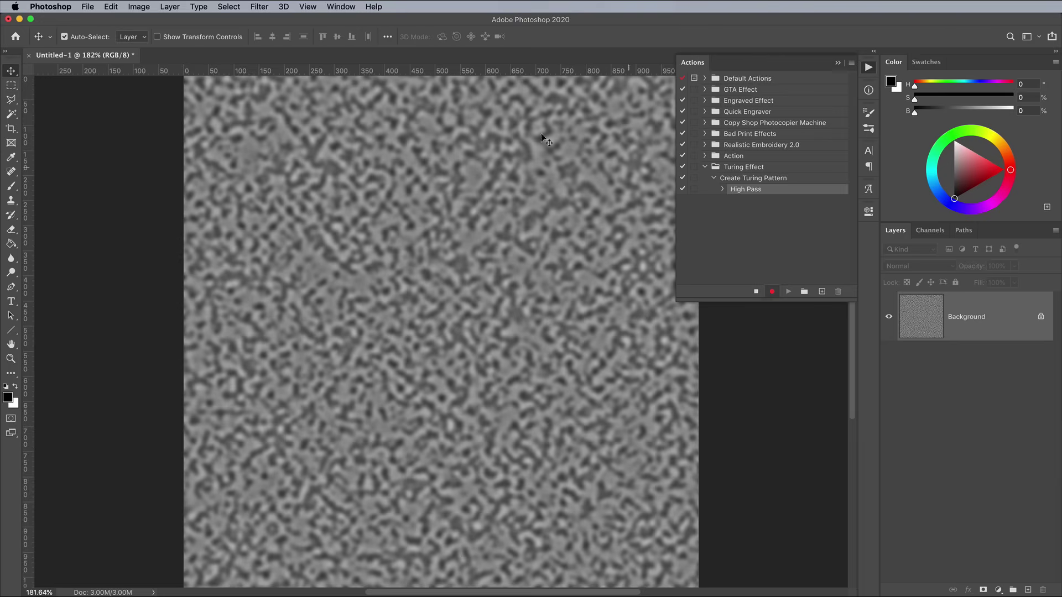
pyautogui.click(133, 7)
pyautogui.moveTo(166, 37)
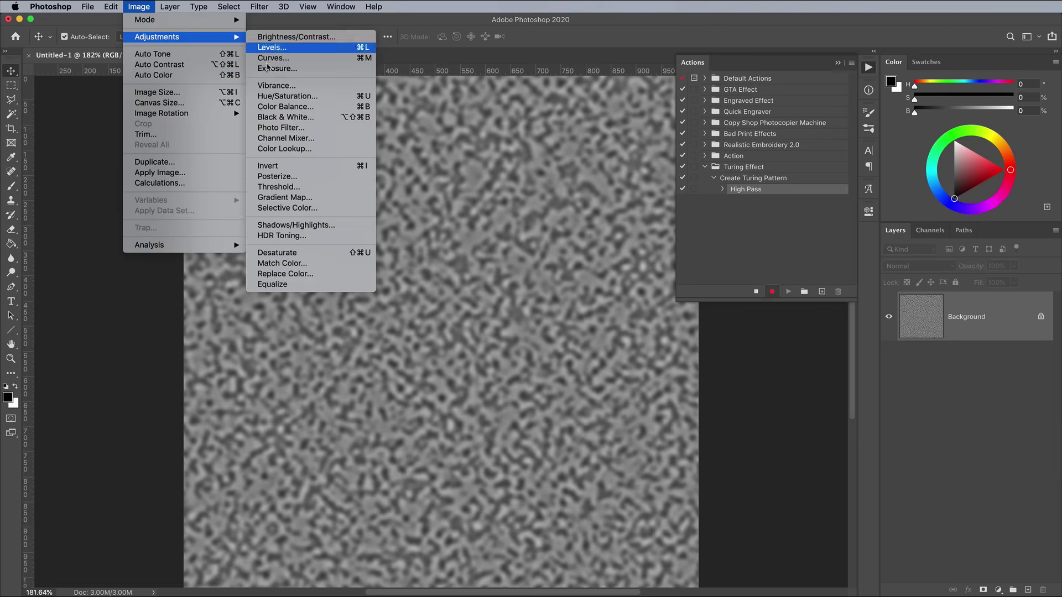
pyautogui.click(276, 187)
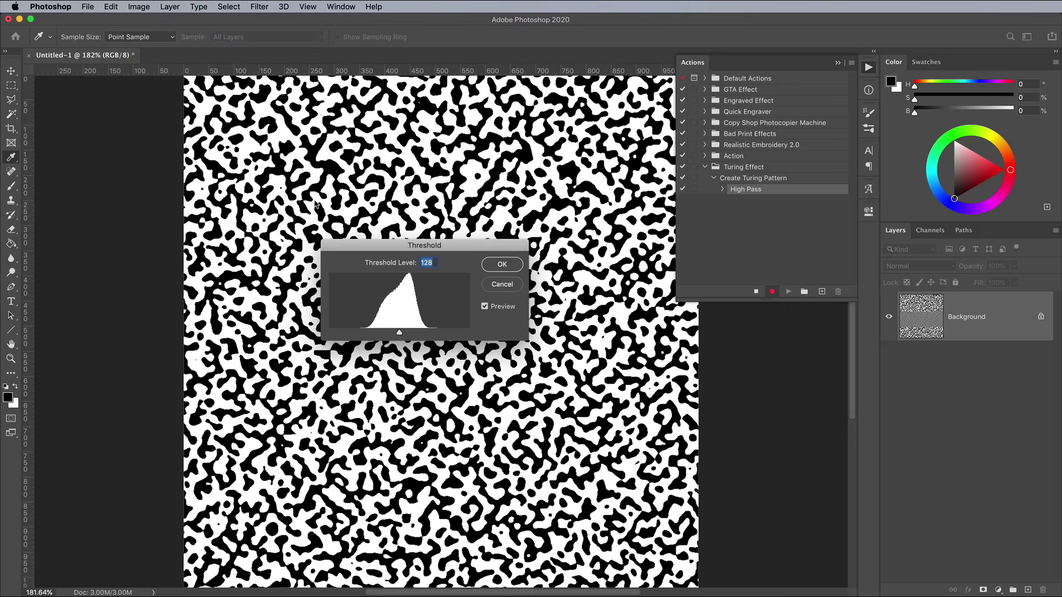
pyautogui.click(501, 265)
pyautogui.press('v')
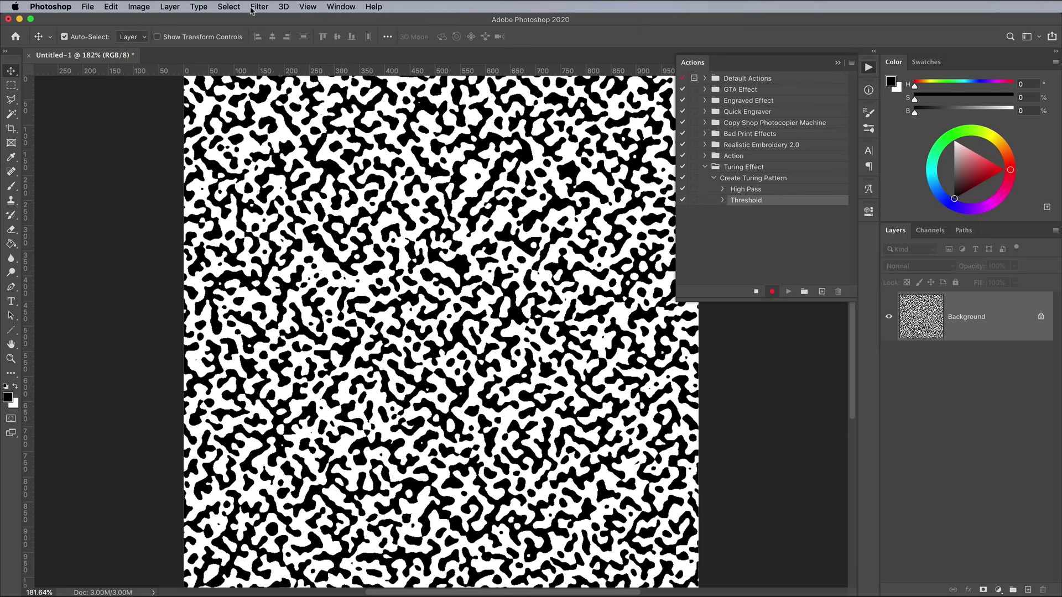
# - Record a Gaussian Blur as the action's final step
pyautogui.click(258, 6)
pyautogui.moveTo(302, 141)
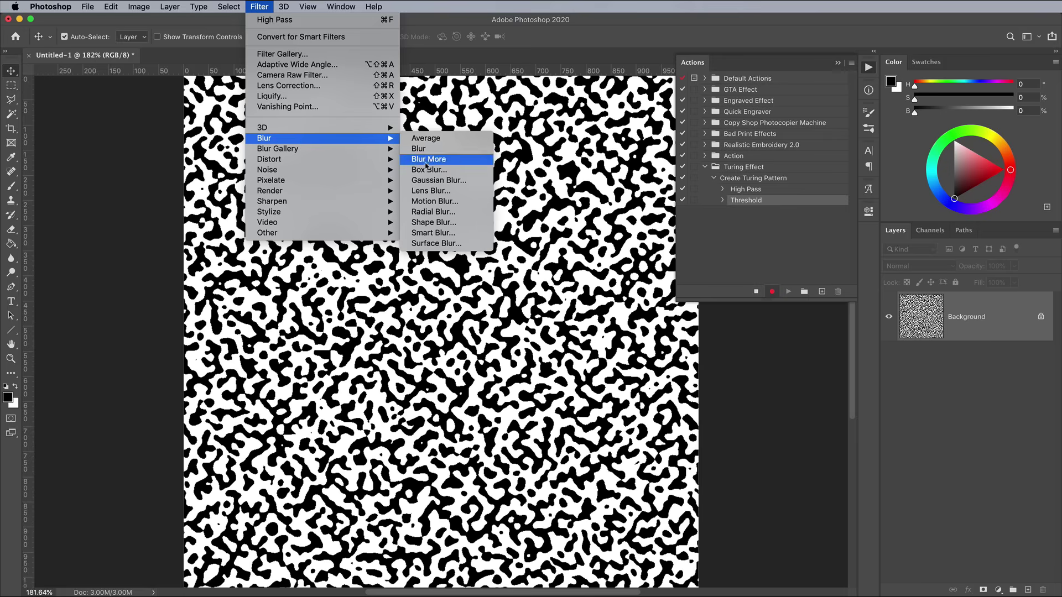
pyautogui.click(430, 180)
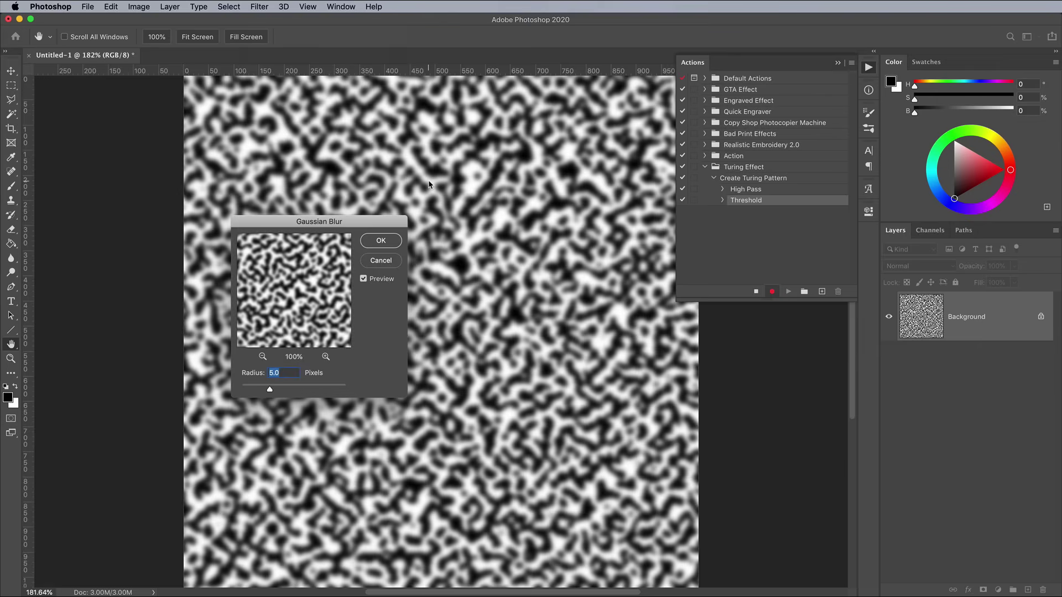
pyautogui.click(381, 242)
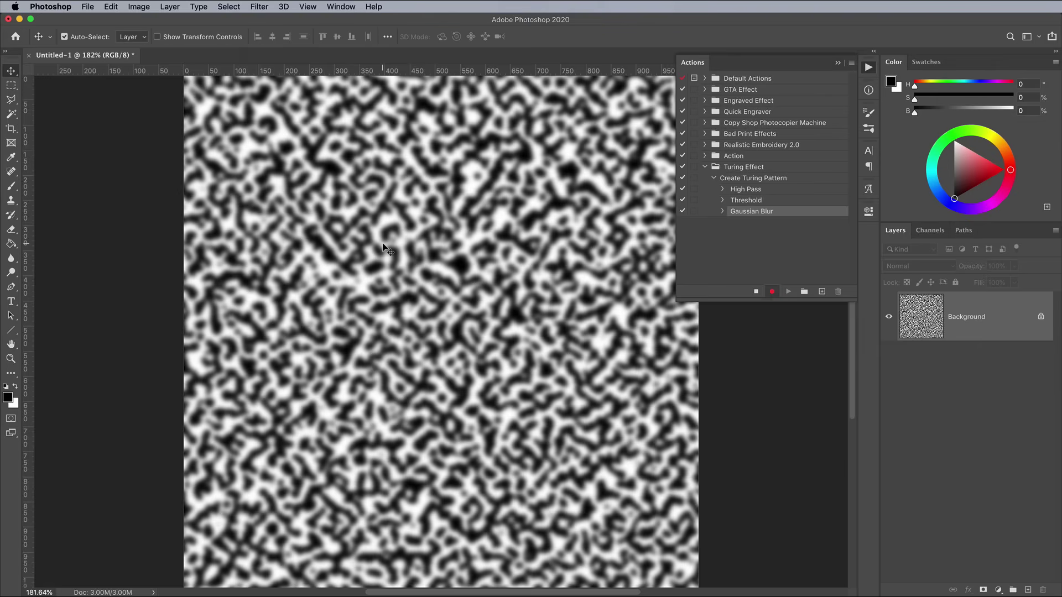
# - Stop recording and play Create Turing Pattern a few more times on the canvas
pyautogui.click(756, 292)
pyautogui.click(752, 178)
pyautogui.click(789, 292)
pyautogui.click(789, 292)
pyautogui.click(789, 293)
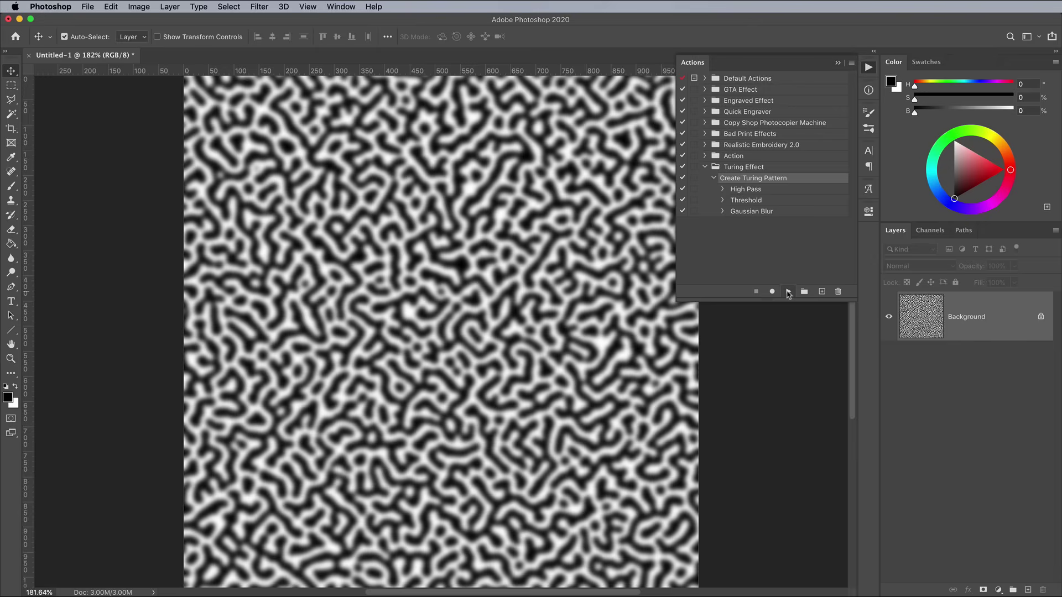
# - Create a 'Repeat x10' action and record a first play of Create Turing Pattern
pyautogui.click(822, 292)
pyautogui.write('Repeat x10')
pyautogui.press('Return')
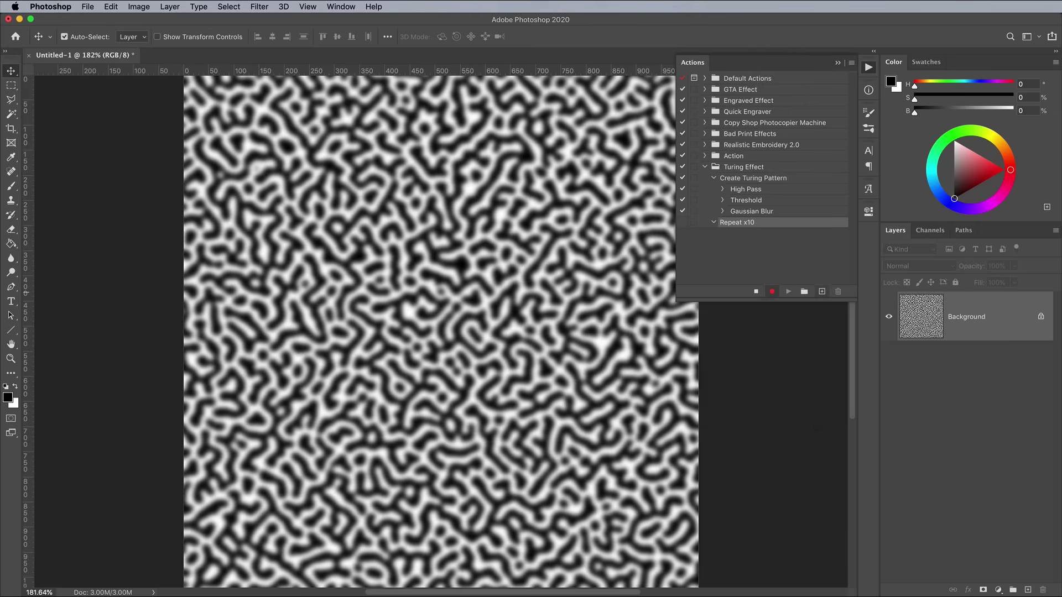
pyautogui.click(779, 178)
pyautogui.click(789, 291)
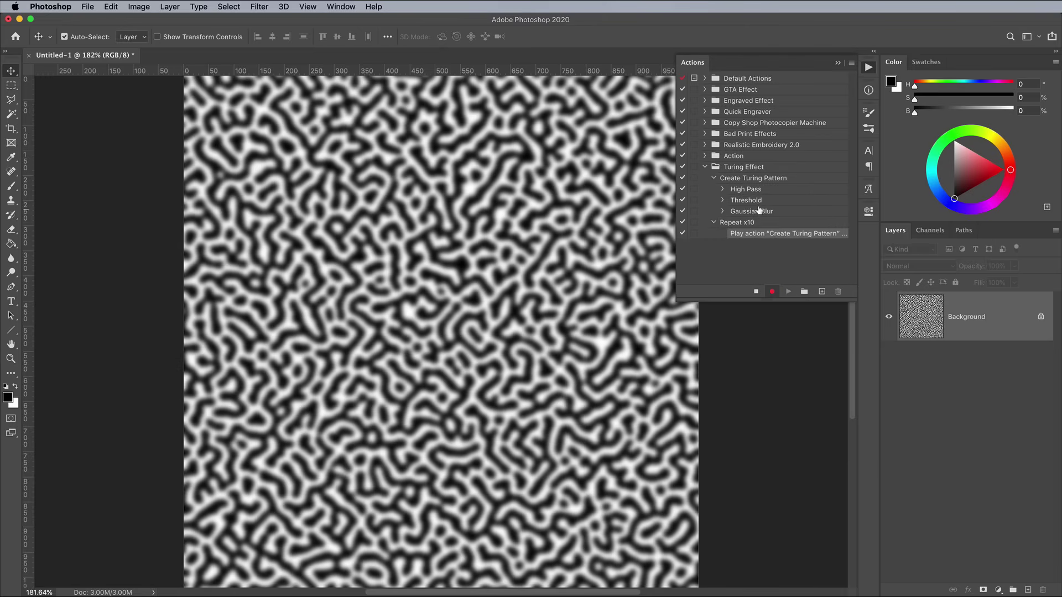
# - Record the remaining Create Turing Pattern plays into Repeat x10, then stop recording
pyautogui.click(763, 178)
pyautogui.click(789, 292)
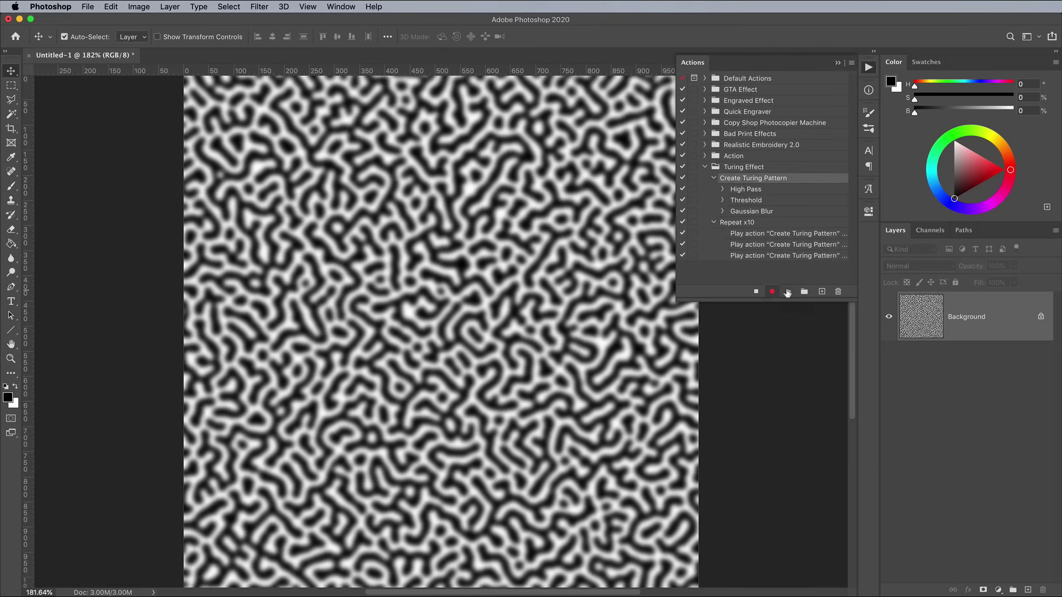
pyautogui.click(789, 292)
pyautogui.click(789, 292)
pyautogui.click(789, 291)
pyautogui.click(789, 291)
pyautogui.click(789, 291)
pyautogui.click(789, 292)
pyautogui.click(788, 292)
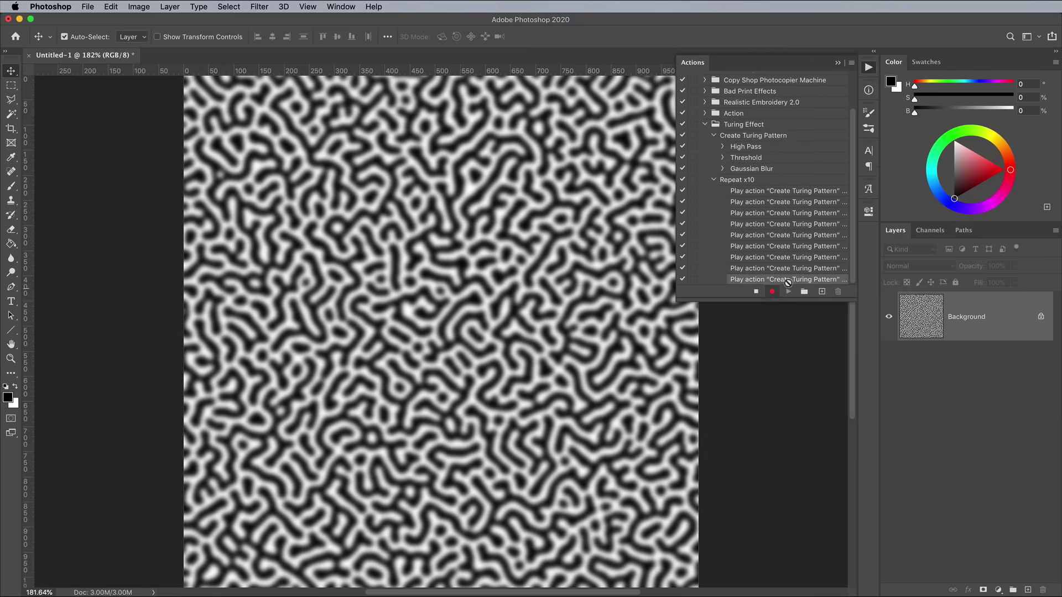
pyautogui.click(788, 291)
pyautogui.click(755, 292)
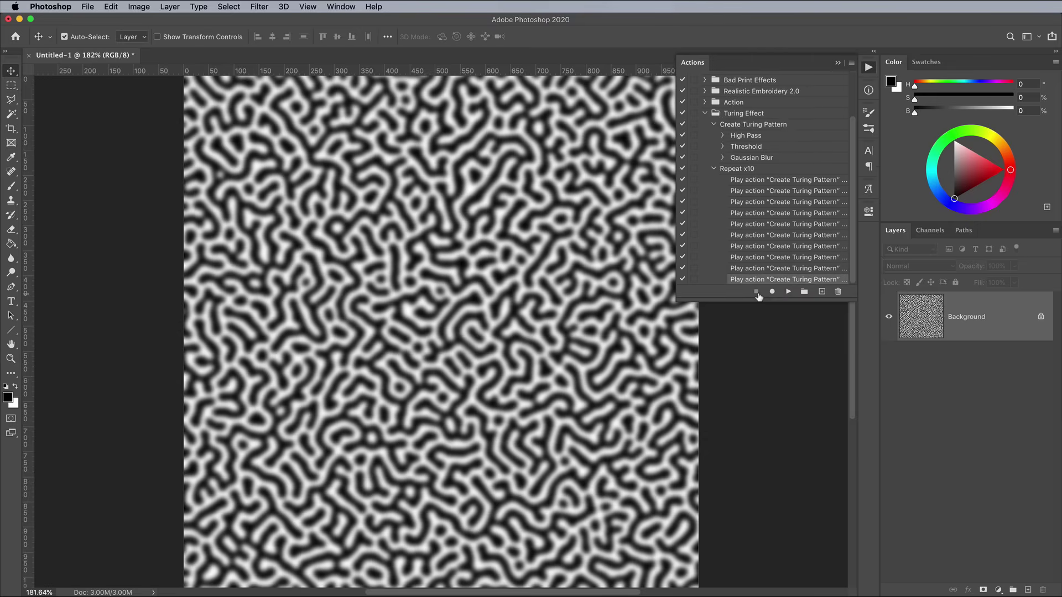
# - Run the Repeat x10 action on the canvas
pyautogui.click(714, 168)
pyautogui.click(736, 223)
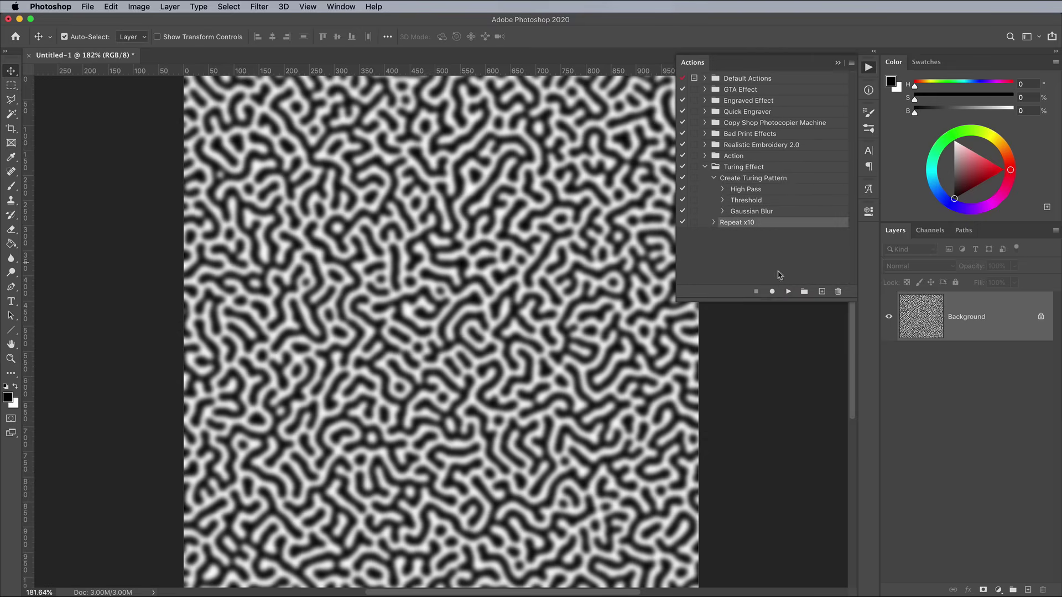
pyautogui.click(789, 291)
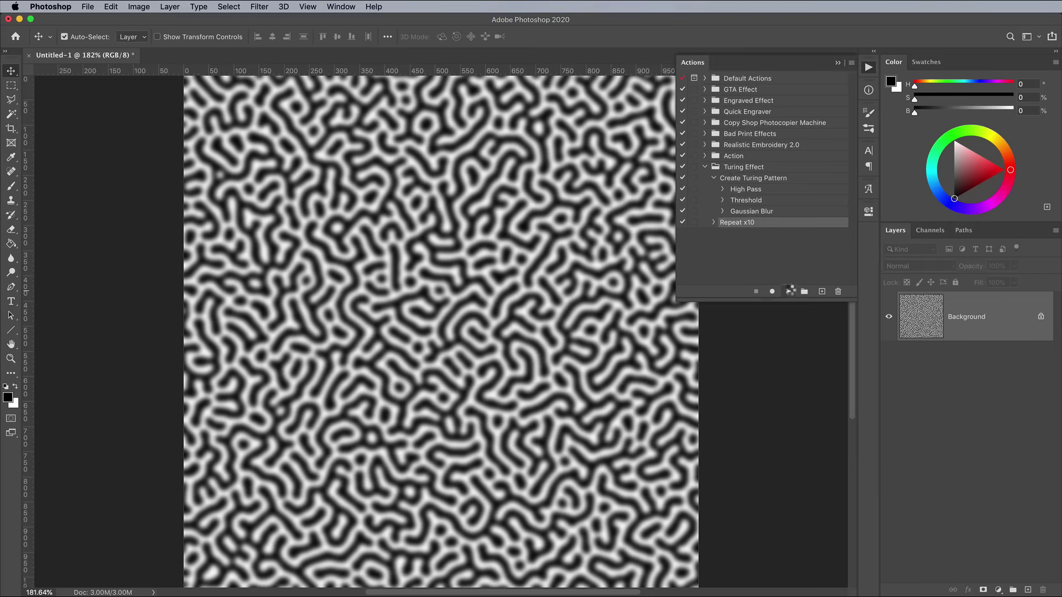
# - Make the labyrinth crisp black and white with a Threshold at level 178
pyautogui.click(868, 67)
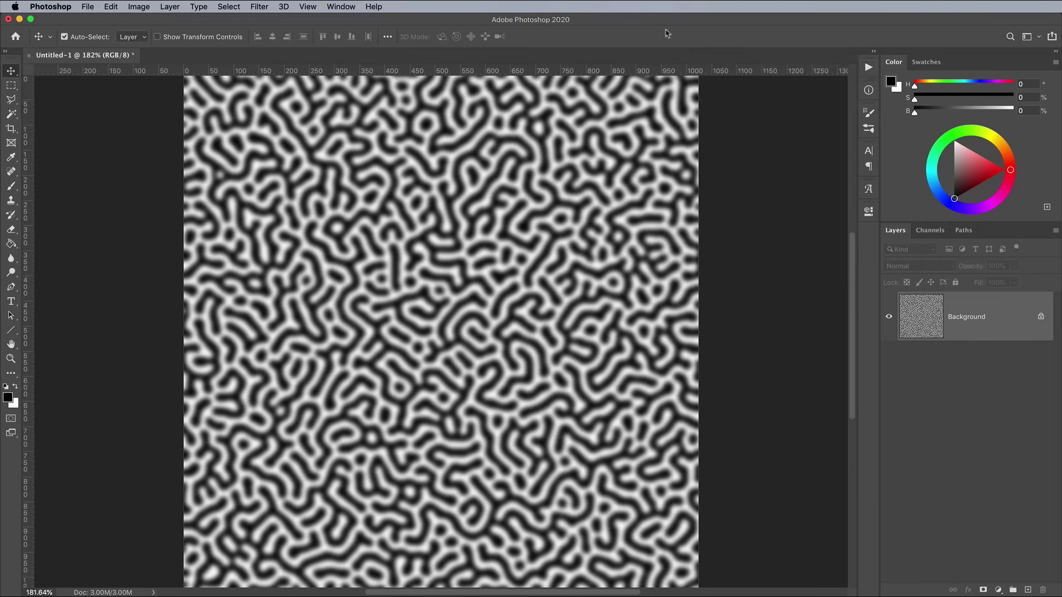
pyautogui.click(139, 7)
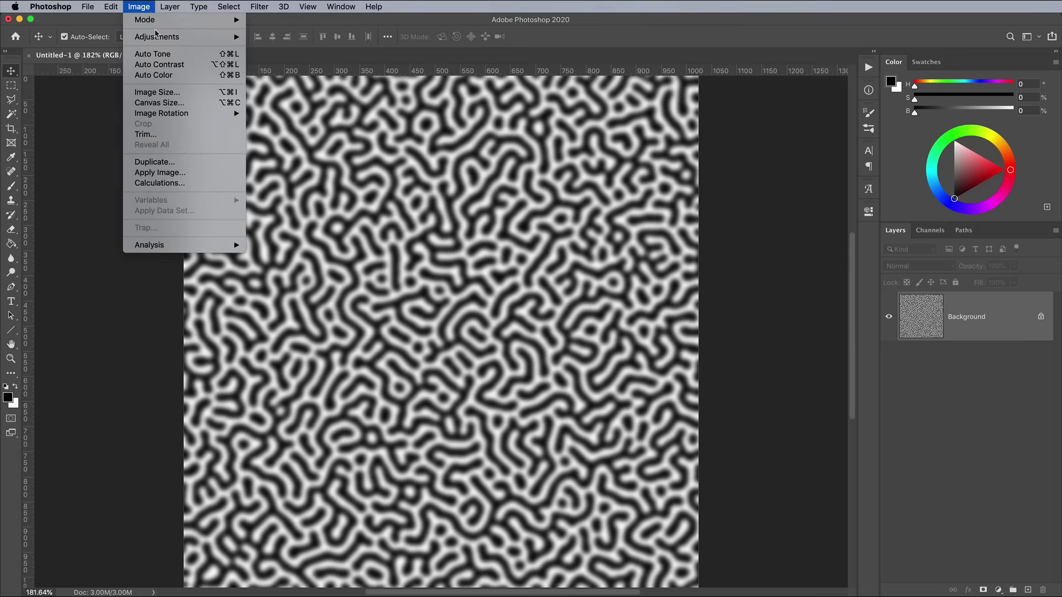
pyautogui.moveTo(157, 37)
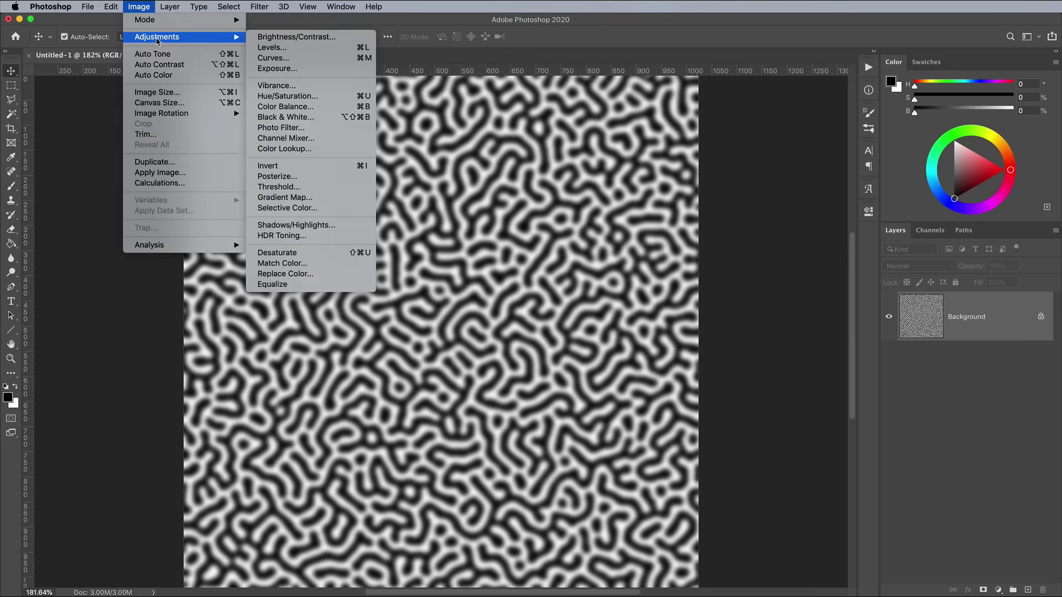
pyautogui.click(294, 188)
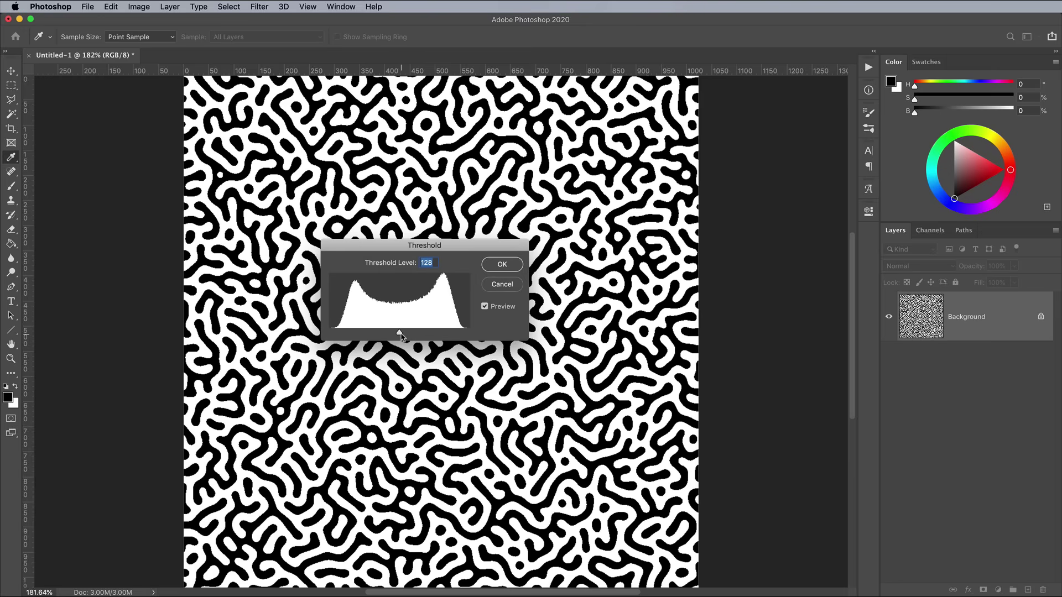
pyautogui.moveTo(401, 336)
pyautogui.mouseDown()
pyautogui.moveTo(390, 336)
pyautogui.moveTo(423, 336)
pyautogui.moveTo(399, 336)
pyautogui.mouseUp()
pyautogui.click(490, 268)
# - Fill the Background layer with plain white
pyautogui.press('v')
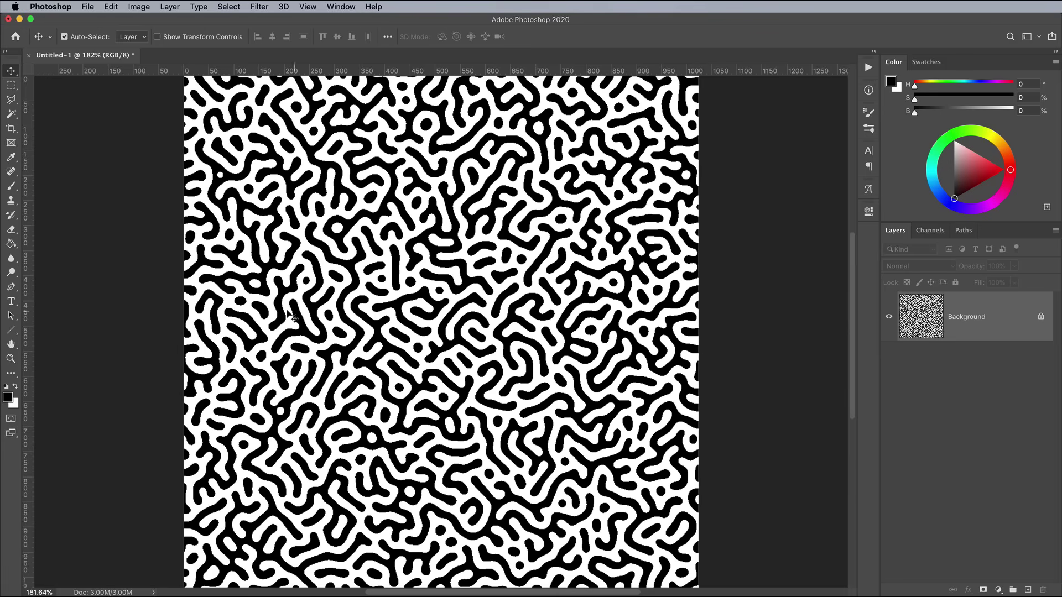
pyautogui.press('super')
pyautogui.press('super+BackSpace')
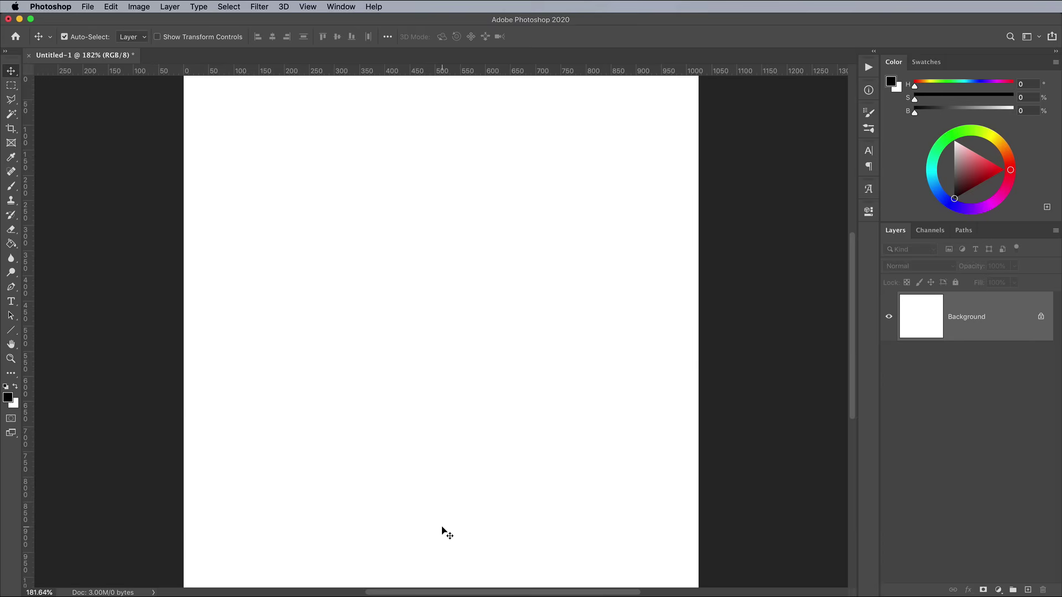
# - Render fresh clouds and duplicate them into Layer 1, Layer 1 copy and Layer 1 copy 2
pyautogui.click(259, 7)
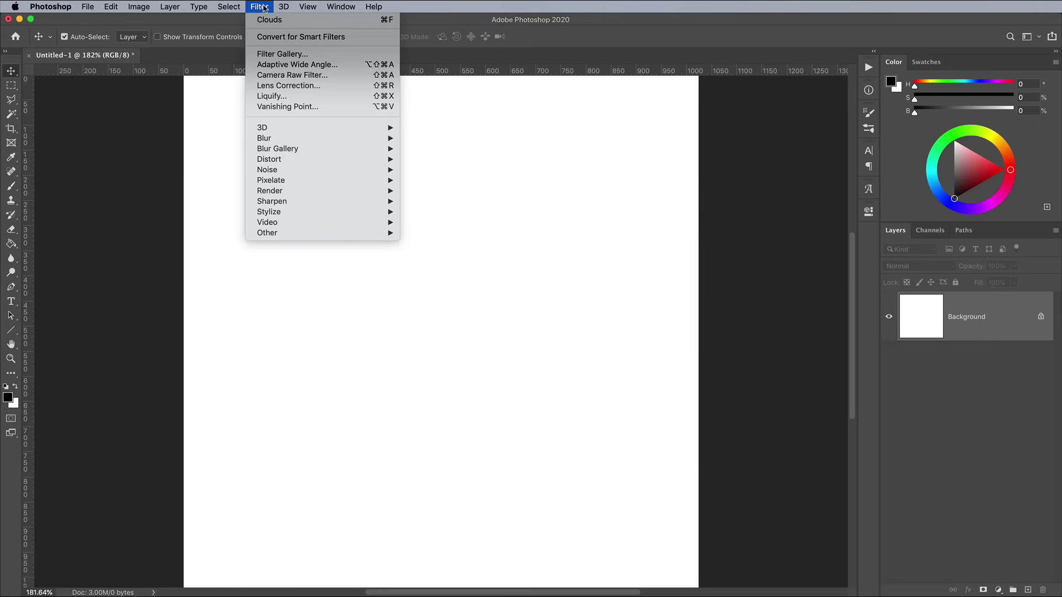
pyautogui.moveTo(282, 191)
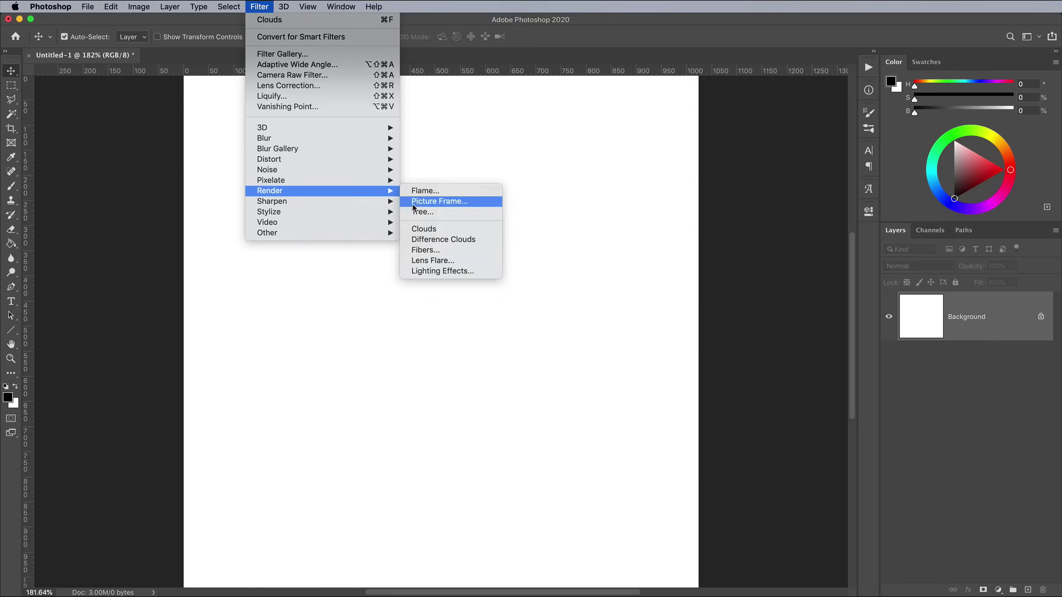
pyautogui.click(425, 229)
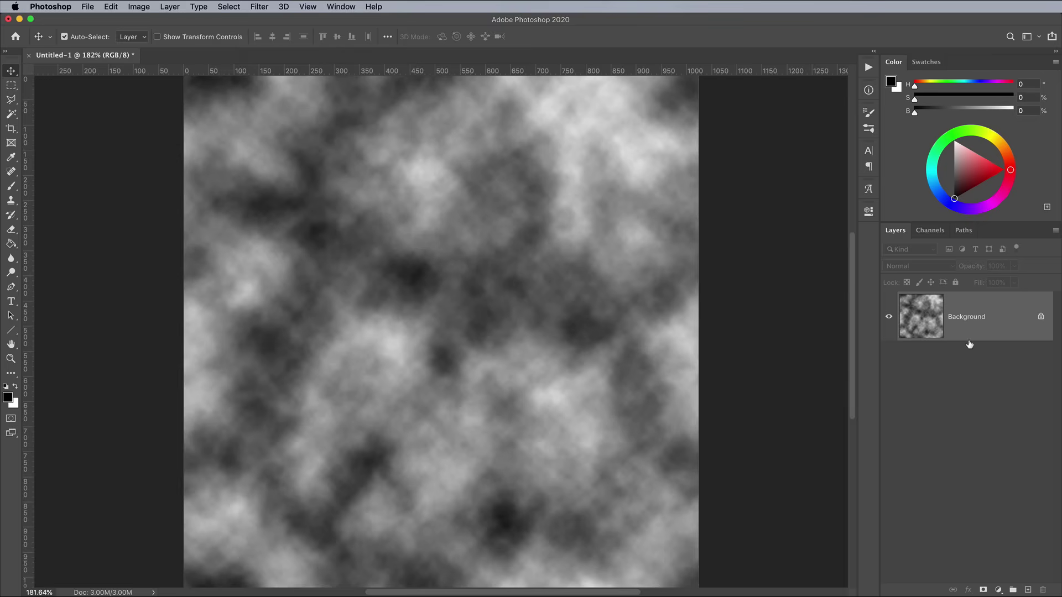
pyautogui.press('super+j')
pyautogui.press('super+j')
pyautogui.press('super+j')
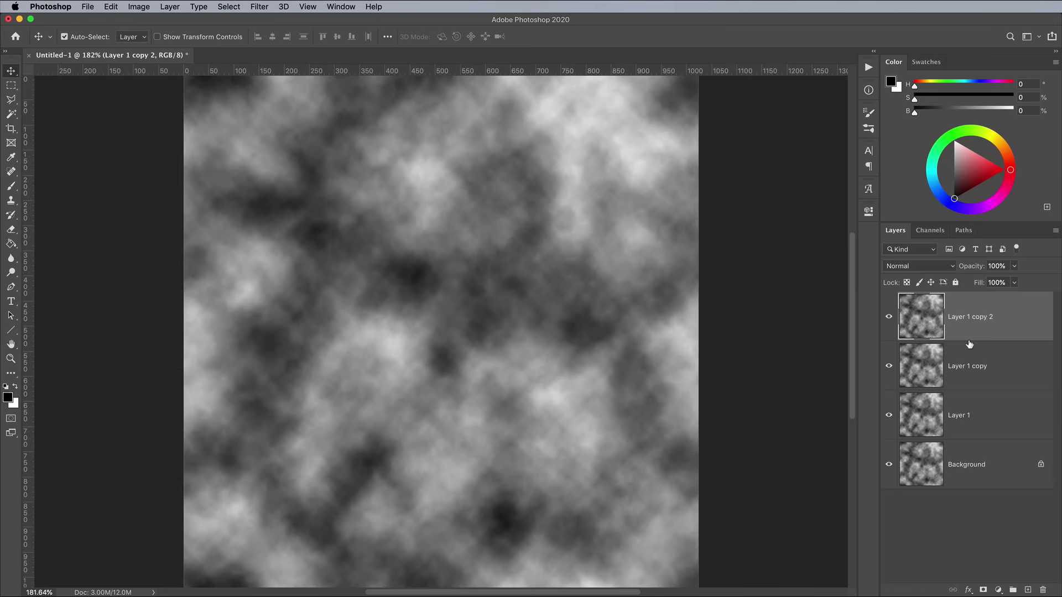
# - Enlarge the canvas with the Crop tool to make room for more tiles
pyautogui.press('super+minus')
pyautogui.press('super+minus')
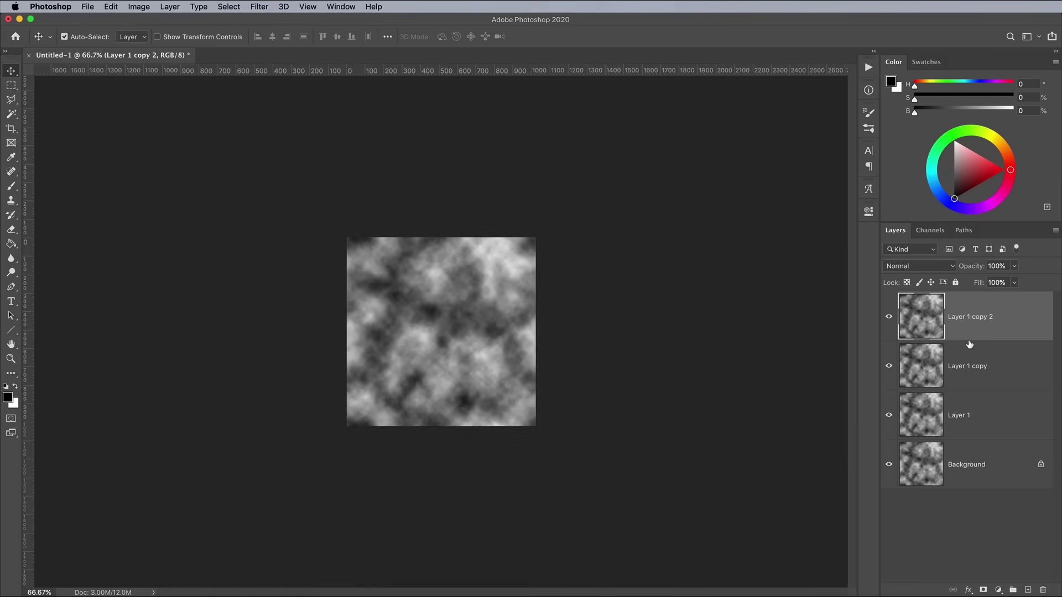
pyautogui.click(9, 129)
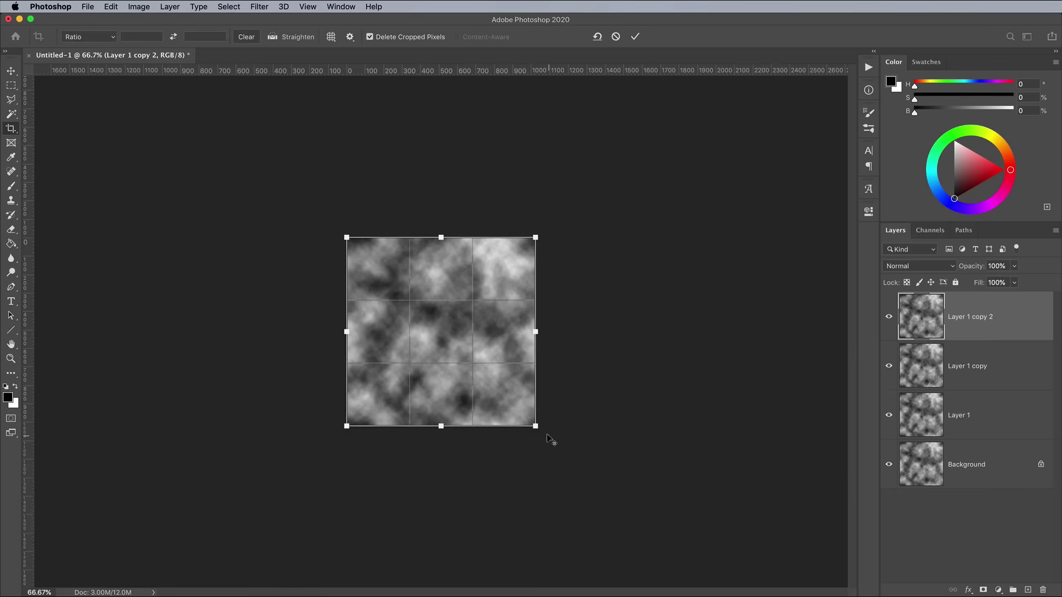
pyautogui.moveTo(543, 432); pyautogui.dragTo(793, 587)
pyautogui.press('Return')
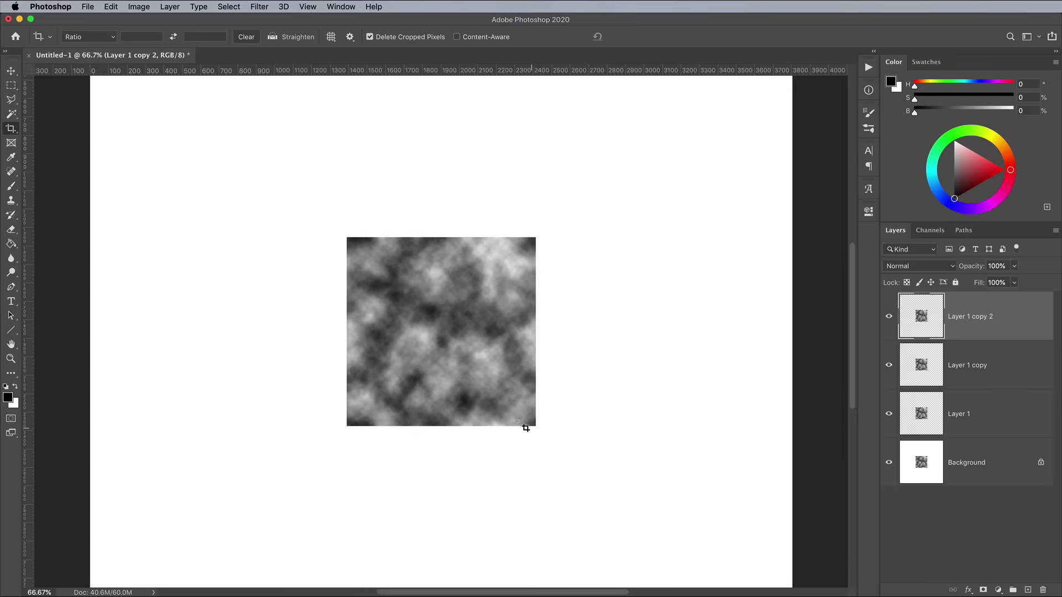
# - Move the three cloud copies right, below and diagonally into a 2×2 grid
pyautogui.click(11, 72)
pyautogui.moveTo(421, 323); pyautogui.dragTo(611, 324)
pyautogui.moveTo(444, 328); pyautogui.dragTo(440, 513)
pyautogui.moveTo(444, 343); pyautogui.dragTo(632, 532)
# - Crop the document to the 2048 × 2048 tiled clouds square
pyautogui.scroll(-5, 589, 445)
pyautogui.click(11, 128)
pyautogui.moveTo(330, 112); pyautogui.dragTo(710, 493)
pyautogui.press('Return')
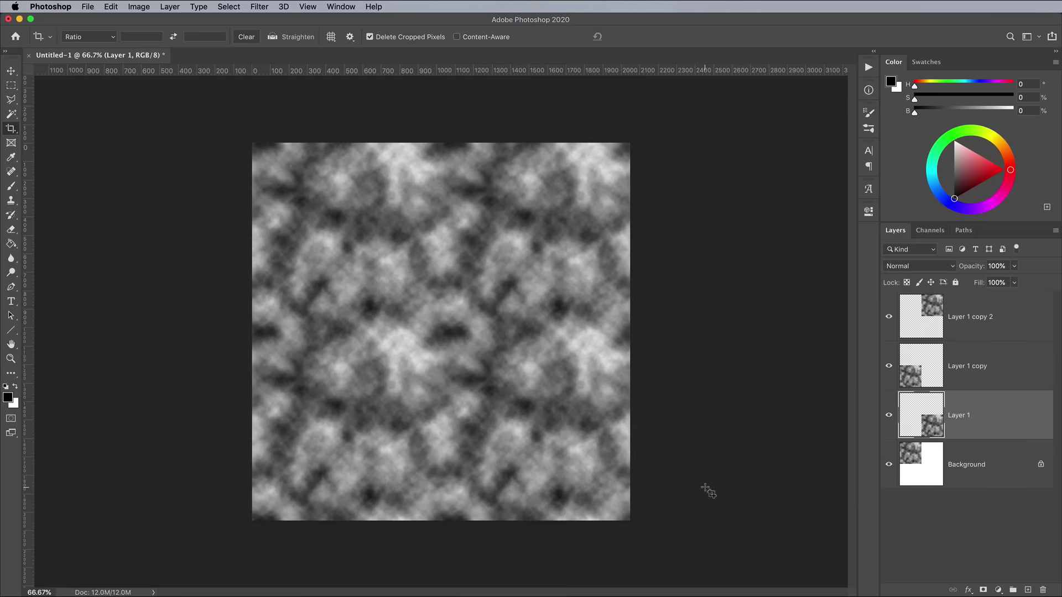
# - Merge visible layers into a new Layer 2 and run Repeat x10 on it
pyautogui.click(1023, 328)
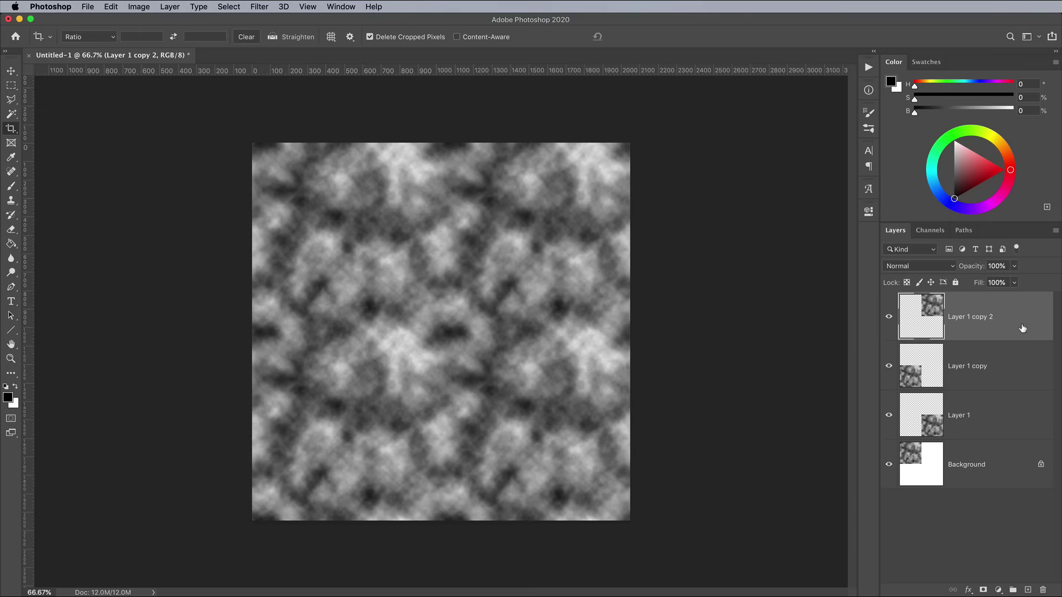
pyautogui.press('super+alt+shift+e')
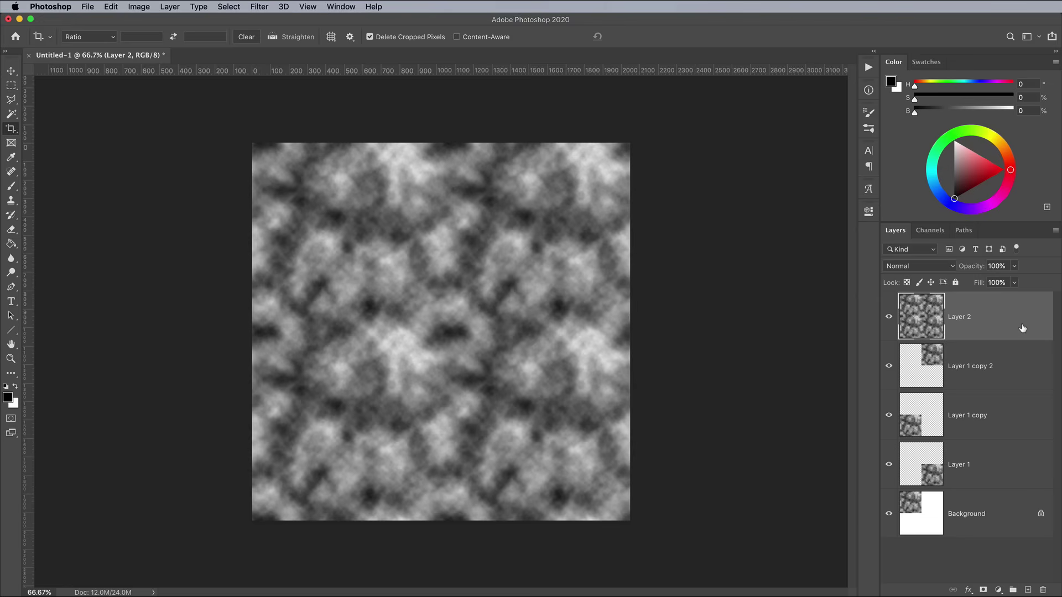
pyautogui.click(869, 68)
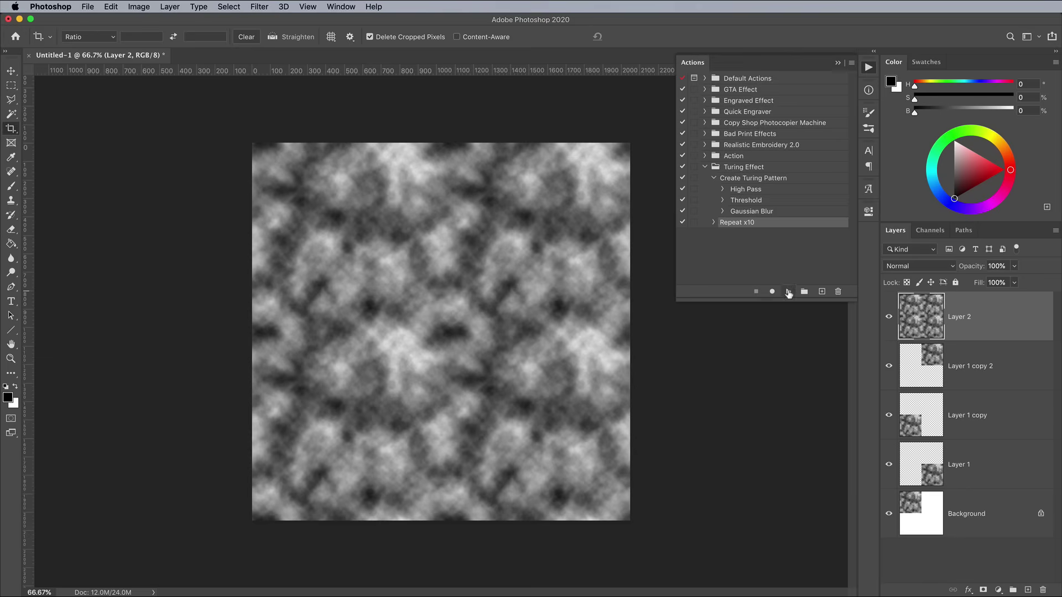
pyautogui.click(788, 292)
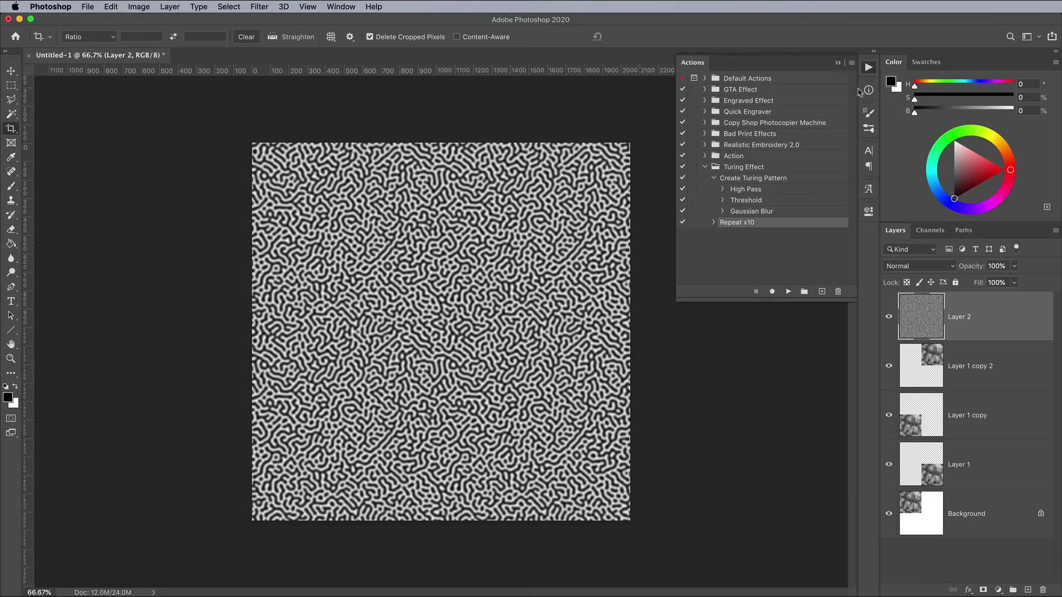
pyautogui.click(869, 68)
# - Apply a 128 Threshold to make the Layer 2 maze crisp black and white
pyautogui.click(139, 7)
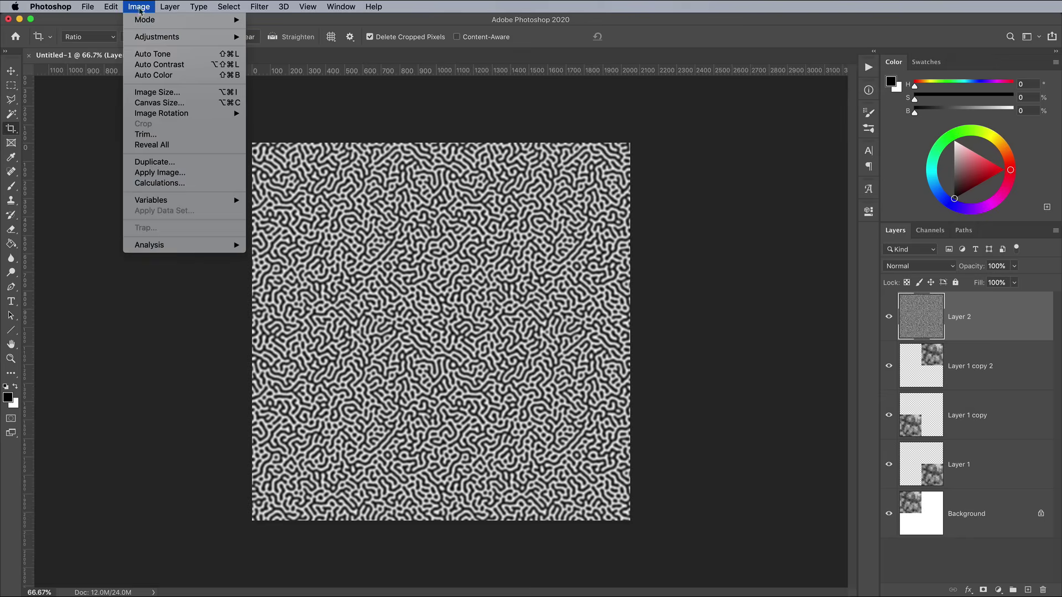
pyautogui.moveTo(166, 36)
pyautogui.click(287, 187)
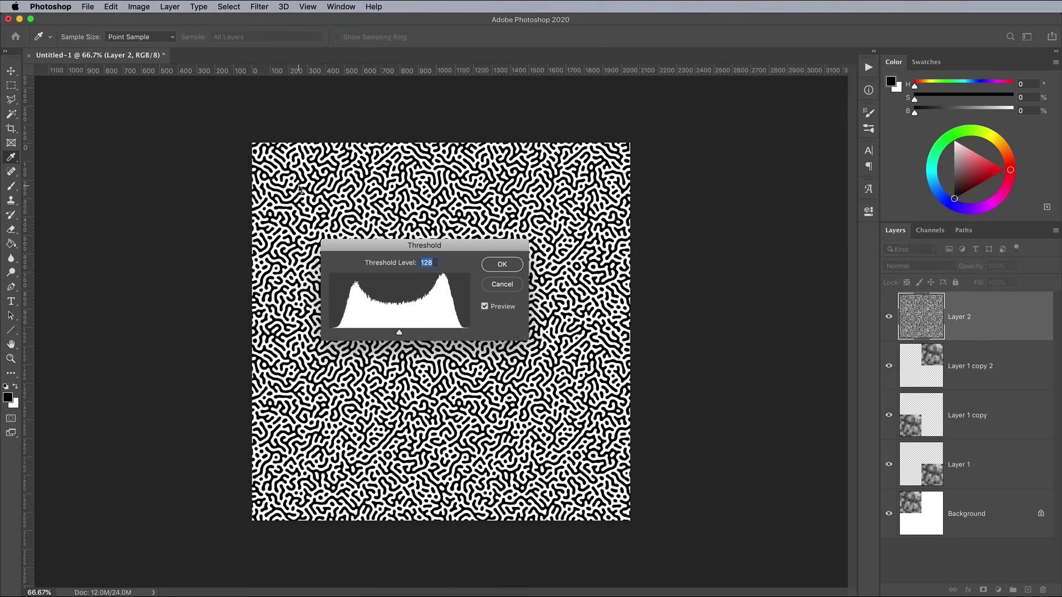
pyautogui.click(492, 270)
pyautogui.press('c')
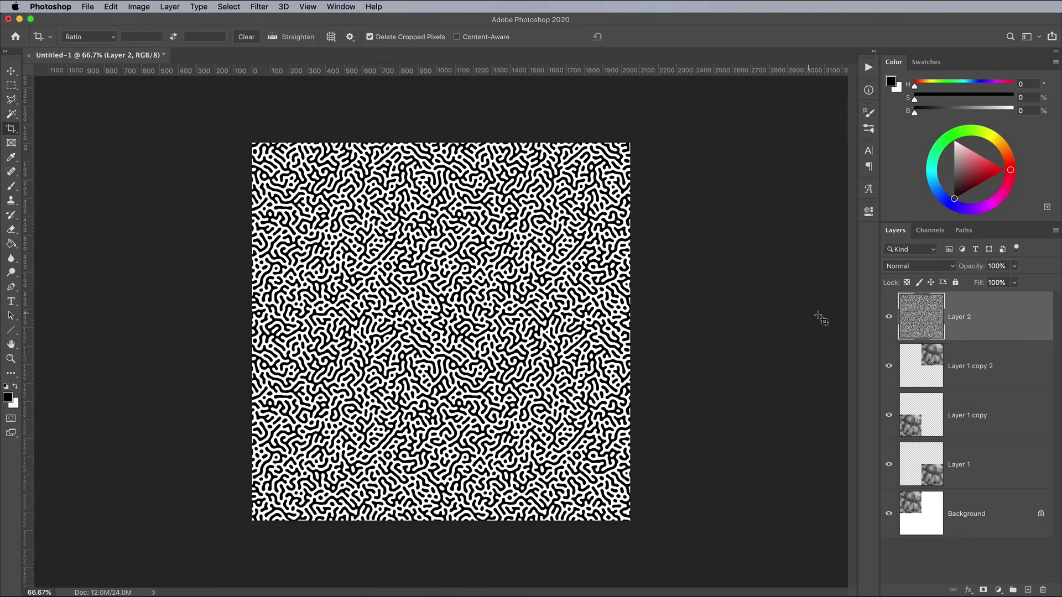
# - Crop the image to a single tile-sized selection of the pattern
pyautogui.moveTo(920, 364); pyautogui.dragTo(924, 367)
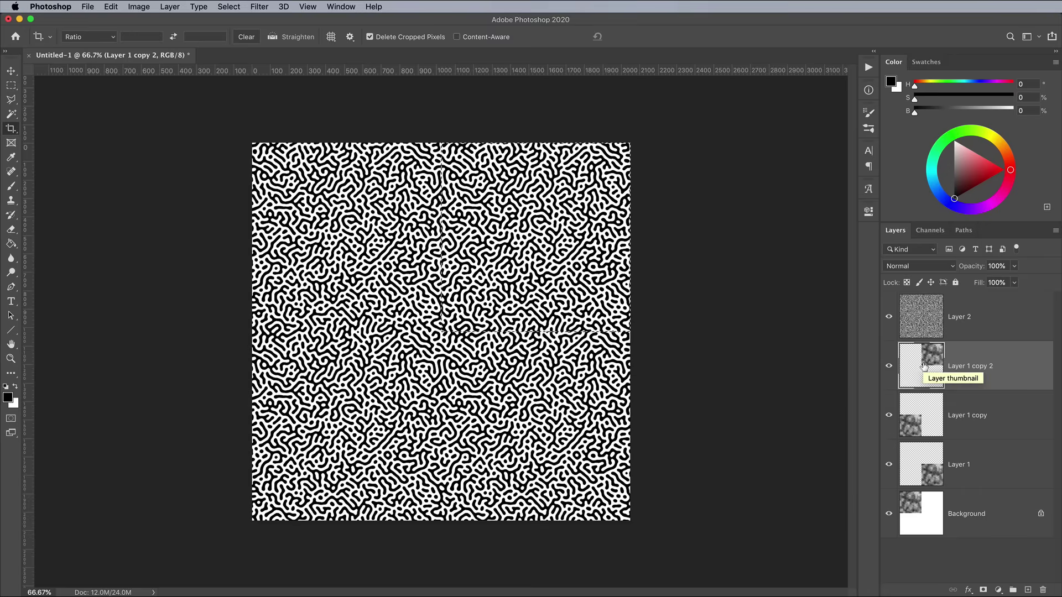
pyautogui.press('m')
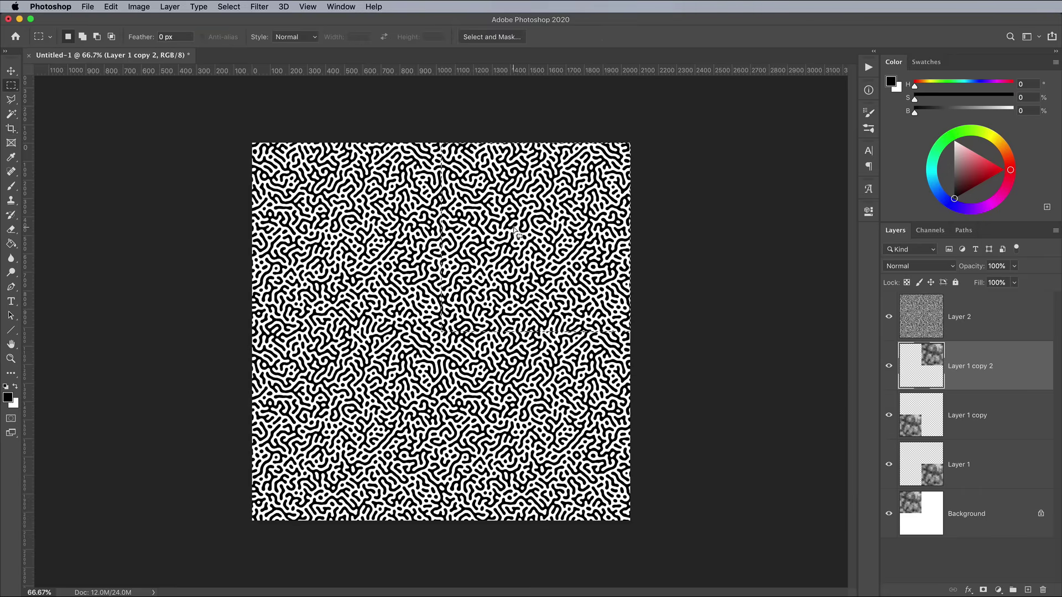
pyautogui.moveTo(365, 203); pyautogui.dragTo(432, 286)
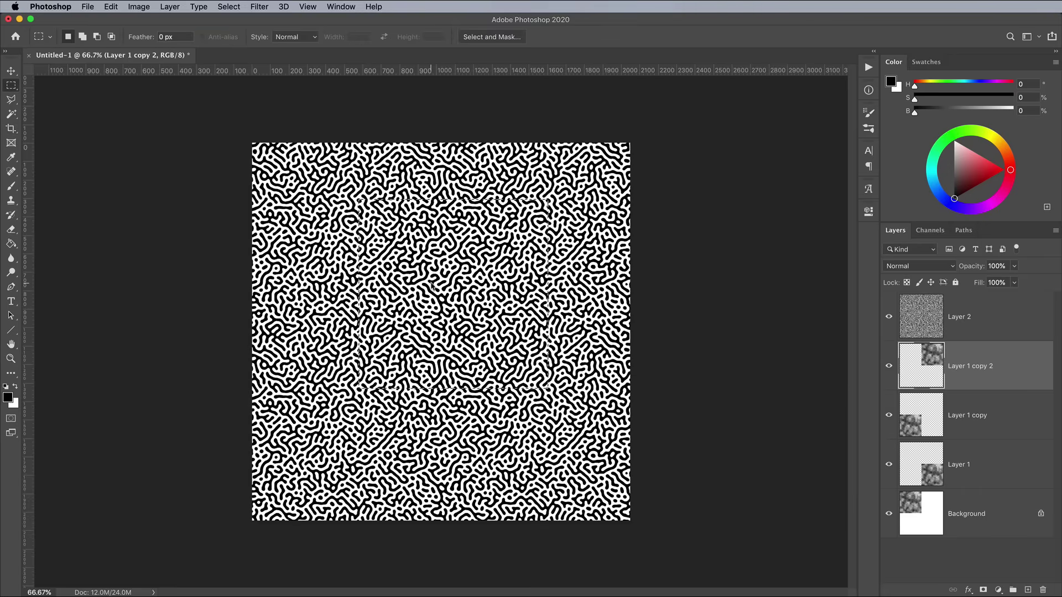
pyautogui.click(140, 7)
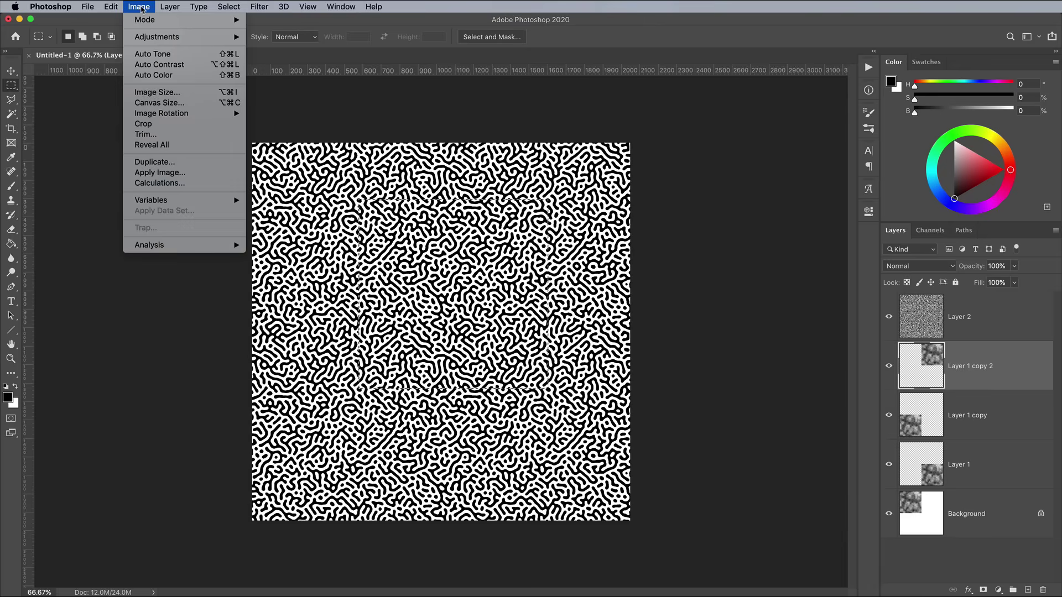
pyautogui.click(147, 124)
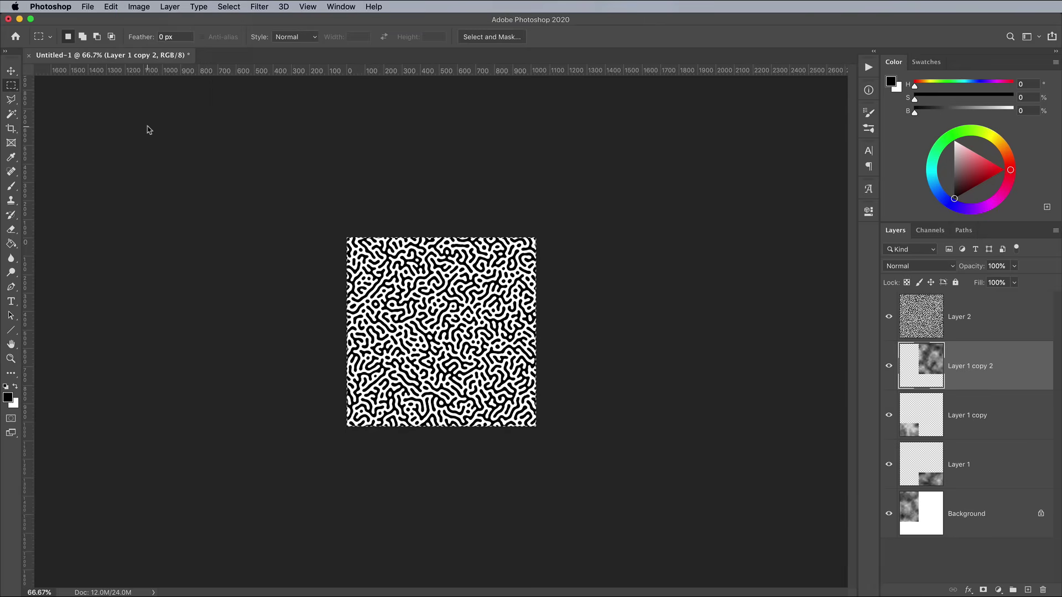
pyautogui.click(228, 7)
pyautogui.click(244, 32)
# - Enlarge the canvas and place tile duplicates right and below to check the seams
pyautogui.press('c')
pyautogui.press('super+minus')
pyautogui.moveTo(533, 403); pyautogui.dragTo(639, 535)
pyautogui.press('Return')
pyautogui.press('v')
pyautogui.moveTo(415, 359); pyautogui.dragTo(559, 362)
pyautogui.press('super+1')
pyautogui.press('super+minus')
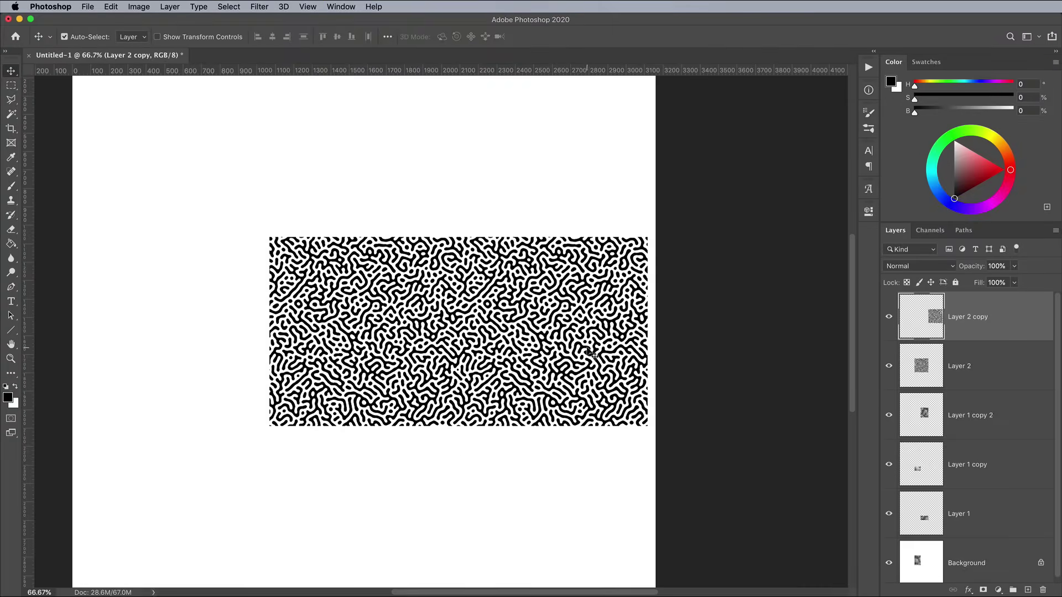
pyautogui.moveTo(411, 330); pyautogui.dragTo(411, 524)
pyautogui.press('super+plus')
pyautogui.press('super+plus')
pyautogui.press('super+plus')
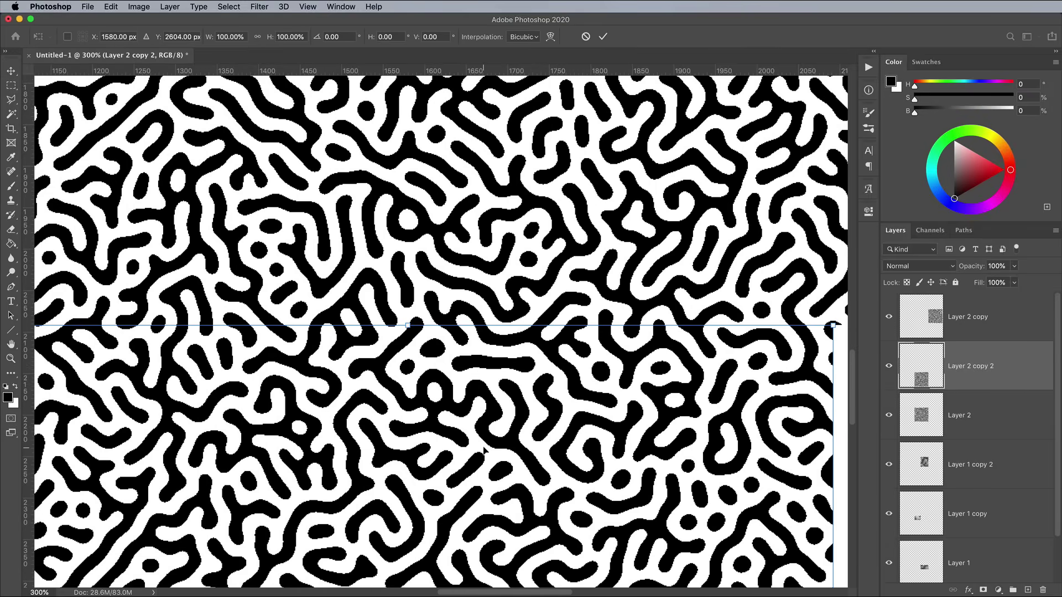
pyautogui.press('super+minus')
pyautogui.press('super+minus')
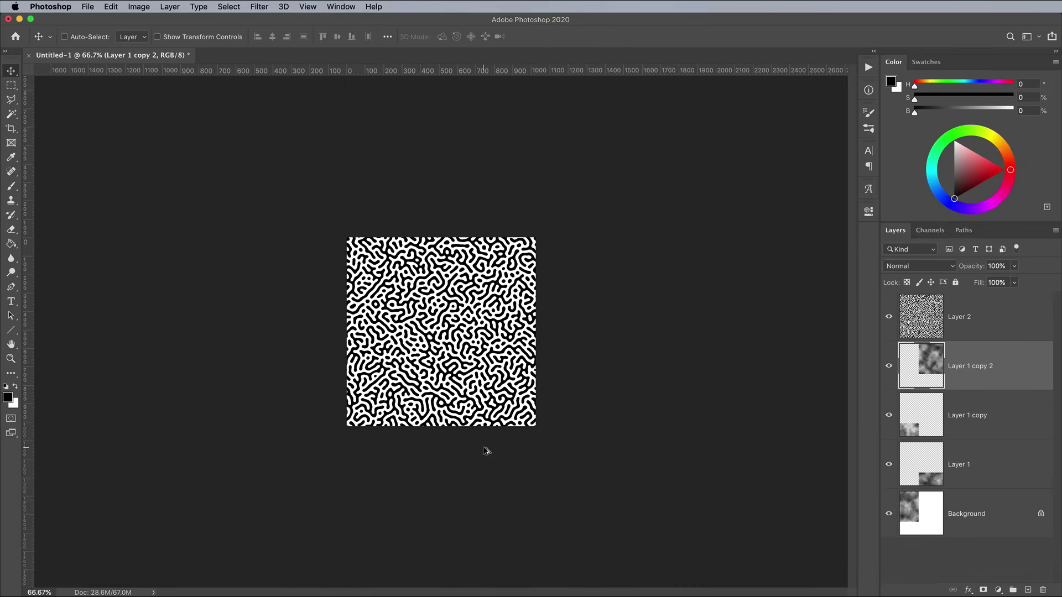
pyautogui.press('super+plus')
pyautogui.press('super+plus')
# - Select all of Layer 2, copy it, and switch to Illustrator
pyautogui.click(995, 330)
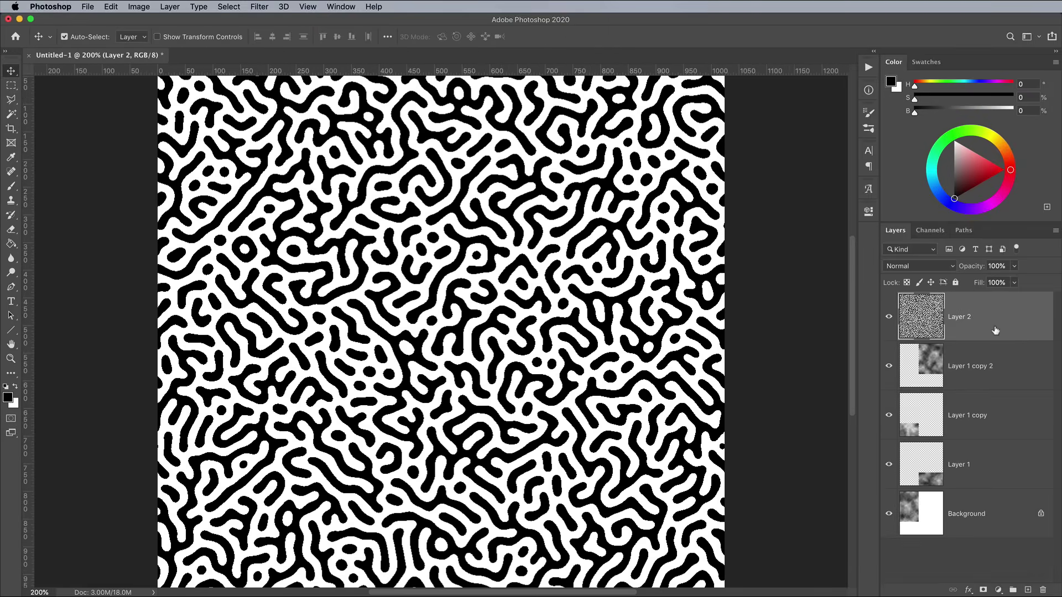
pyautogui.click(229, 6)
pyautogui.click(232, 19)
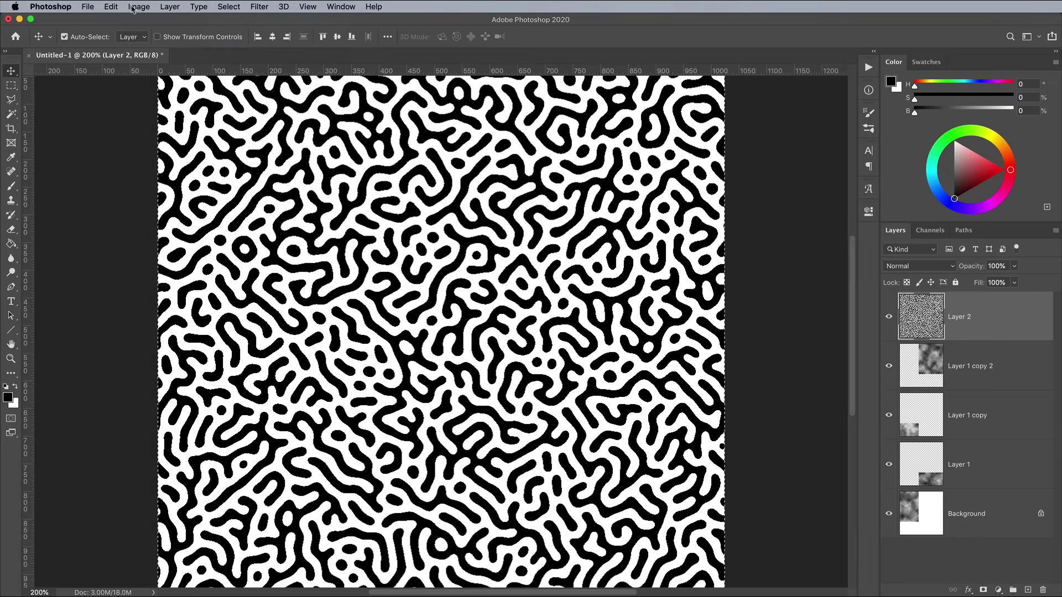
pyautogui.click(111, 6)
pyautogui.click(118, 85)
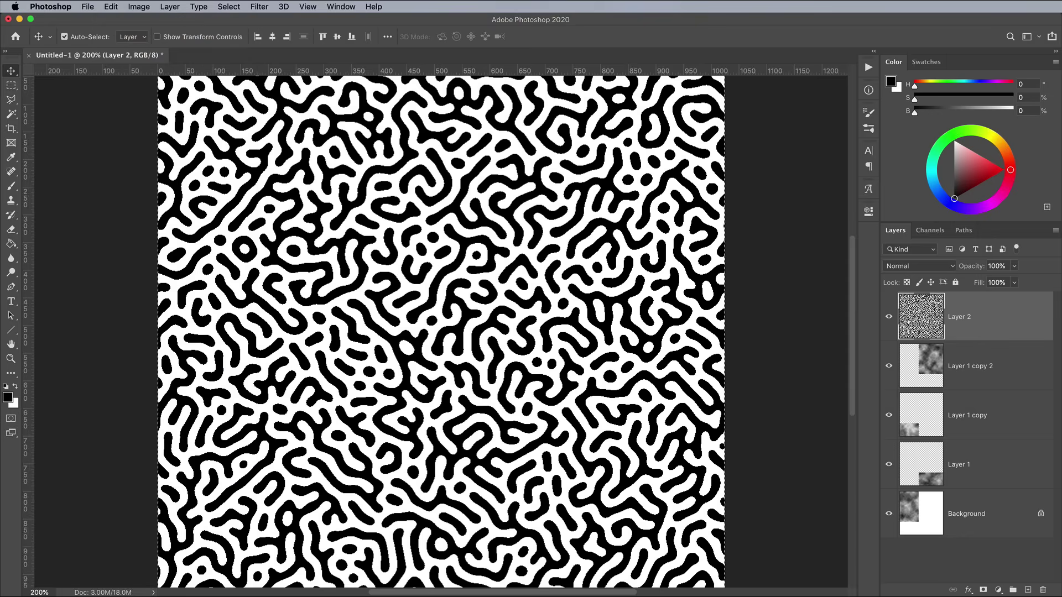
pyautogui.press('super+Tab')
# - Create a new blank Illustrator document
pyautogui.click(84, 6)
pyautogui.click(91, 20)
pyautogui.click(628, 408)
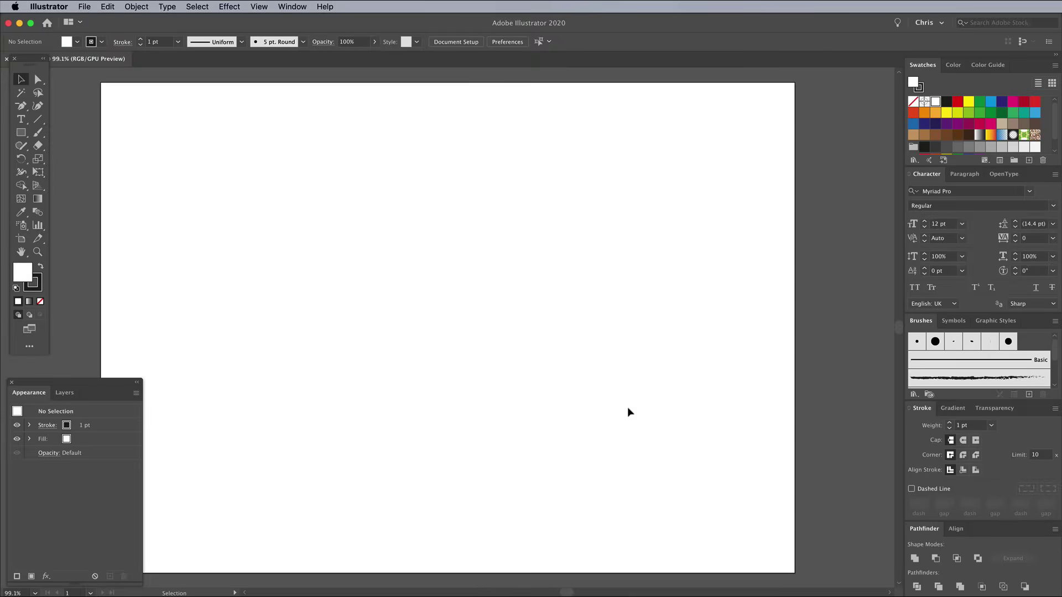
# - Show the Image Trace panel and paste the copied Turing tile onto the artboard
pyautogui.click(293, 7)
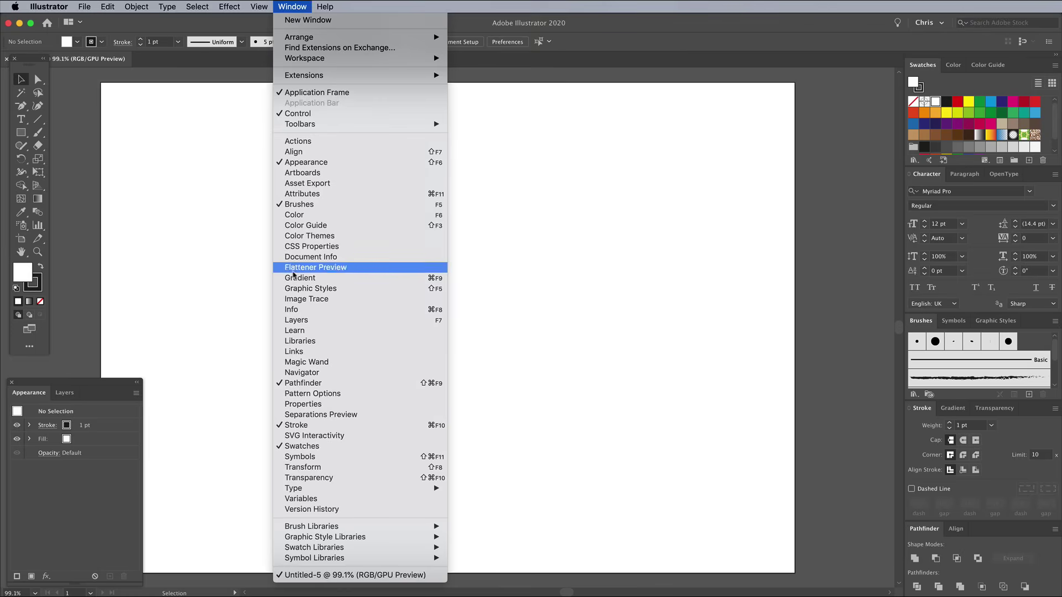
pyautogui.click(321, 301)
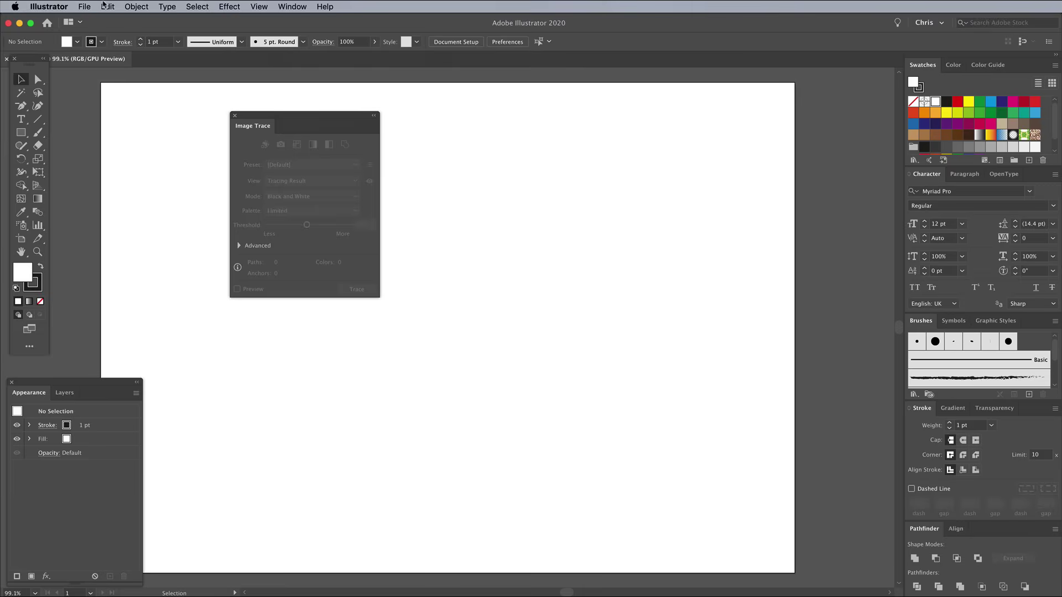
pyautogui.click(107, 7)
pyautogui.click(117, 69)
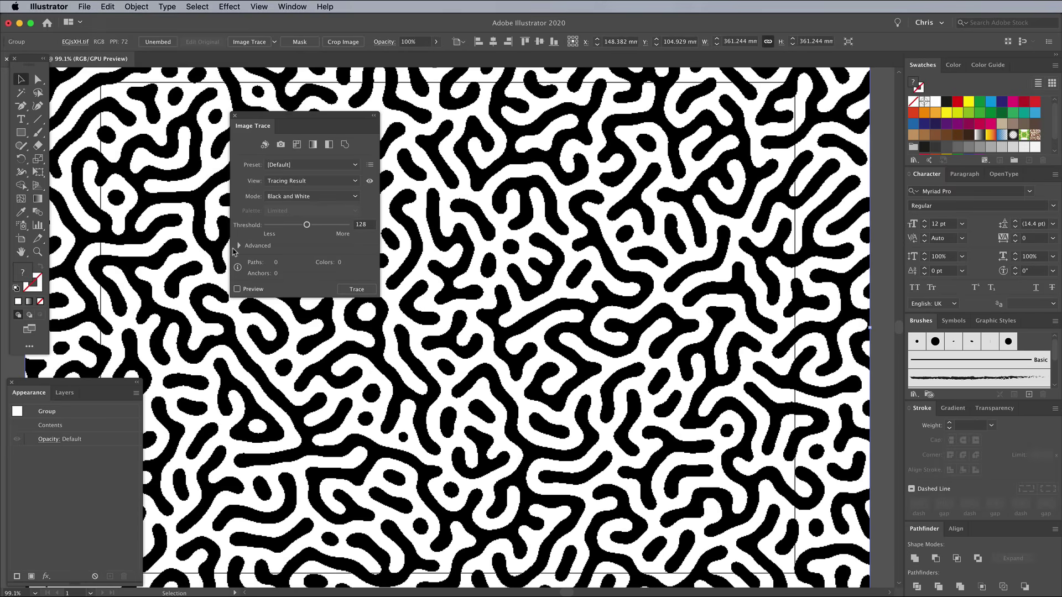
# - Trace the tile in black and white with Ignore White on and Snap Curves To Lines off
pyautogui.click(238, 246)
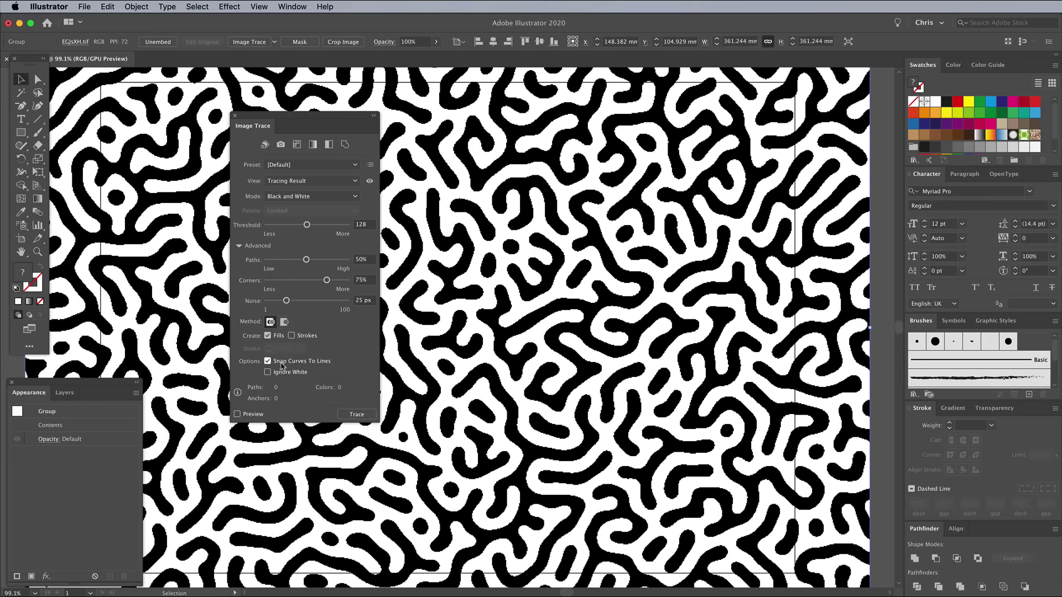
pyautogui.click(267, 360)
pyautogui.click(268, 372)
pyautogui.click(357, 415)
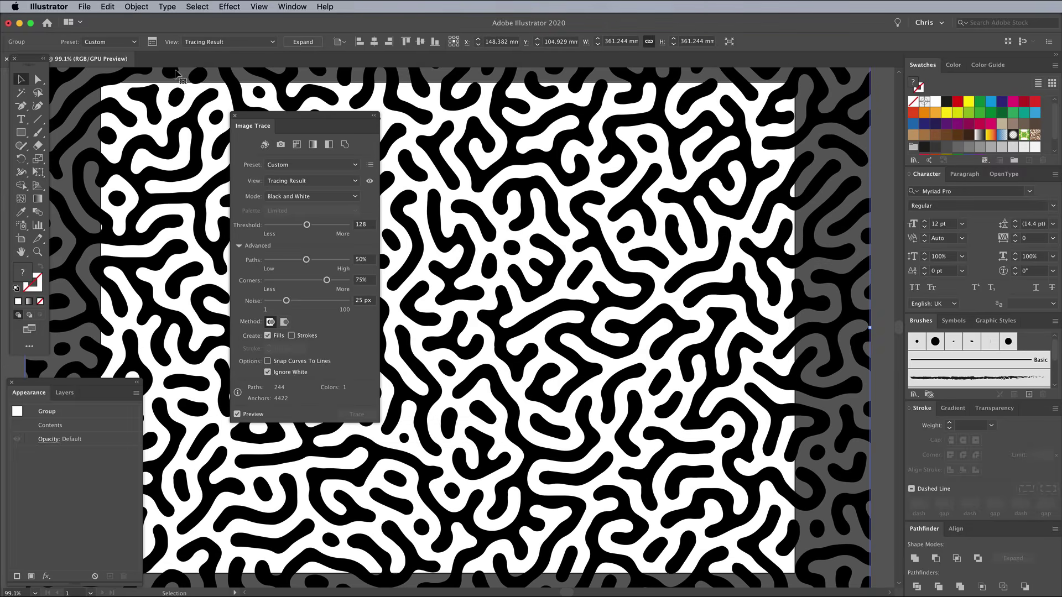
# - Expand the traced tile into paths and close the Image Trace panel
pyautogui.click(133, 6)
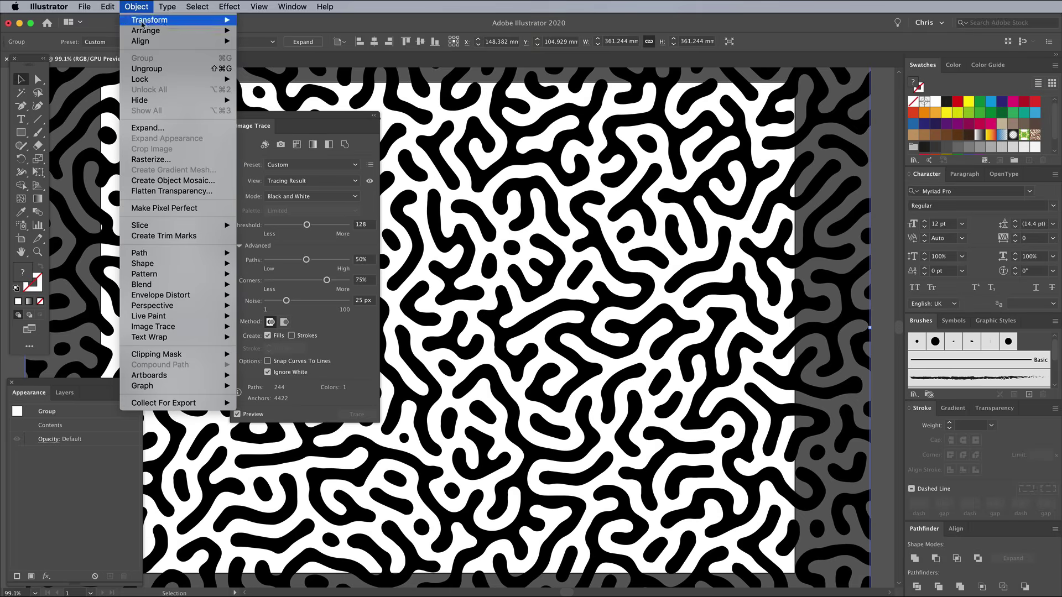
pyautogui.click(154, 129)
pyautogui.click(309, 233)
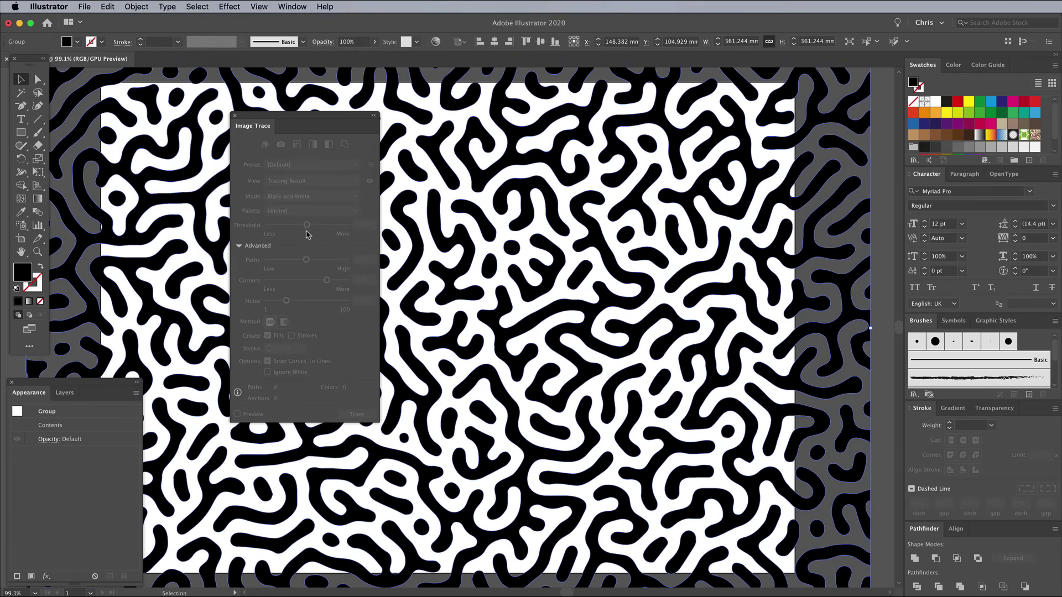
pyautogui.click(234, 116)
pyautogui.press('super+minus')
pyautogui.press('super+minus')
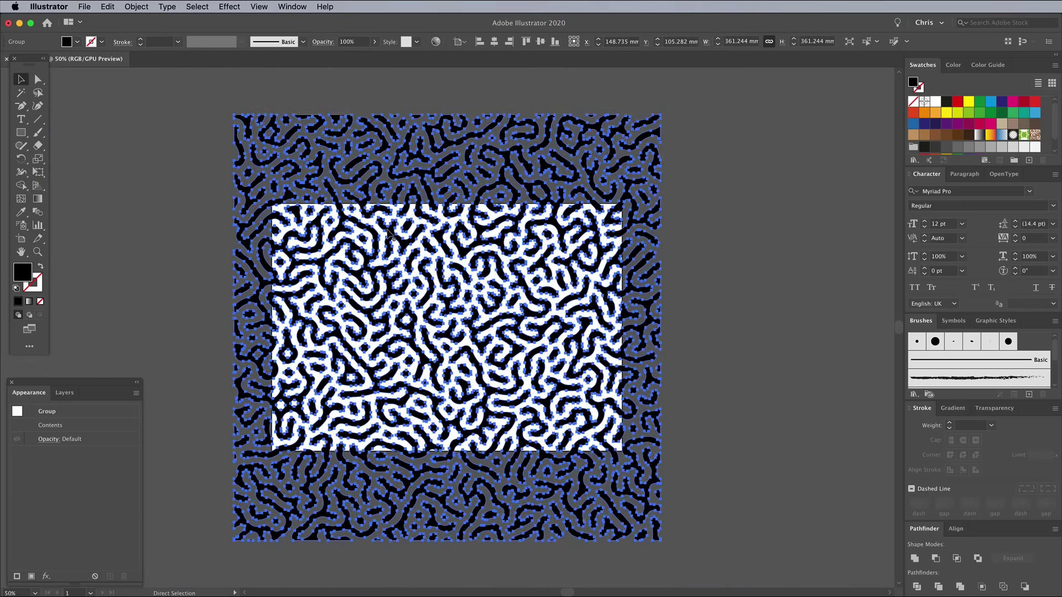
# - Make the expanded artwork a New Pattern with surrounding copies dimmed to 50%
pyautogui.click(136, 7)
pyautogui.moveTo(184, 268)
pyautogui.click(244, 276)
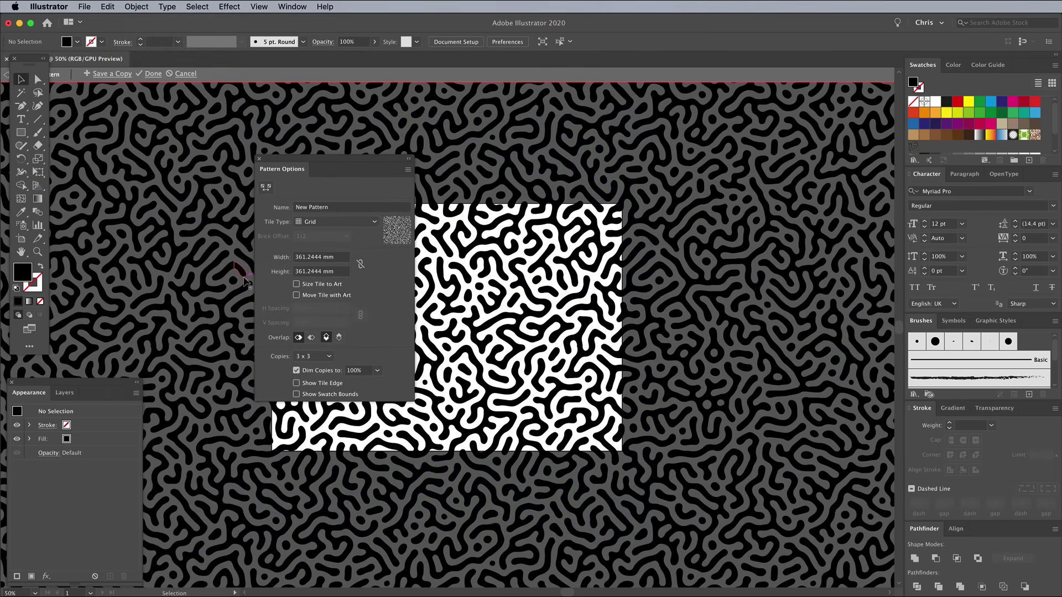
pyautogui.press('super+1')
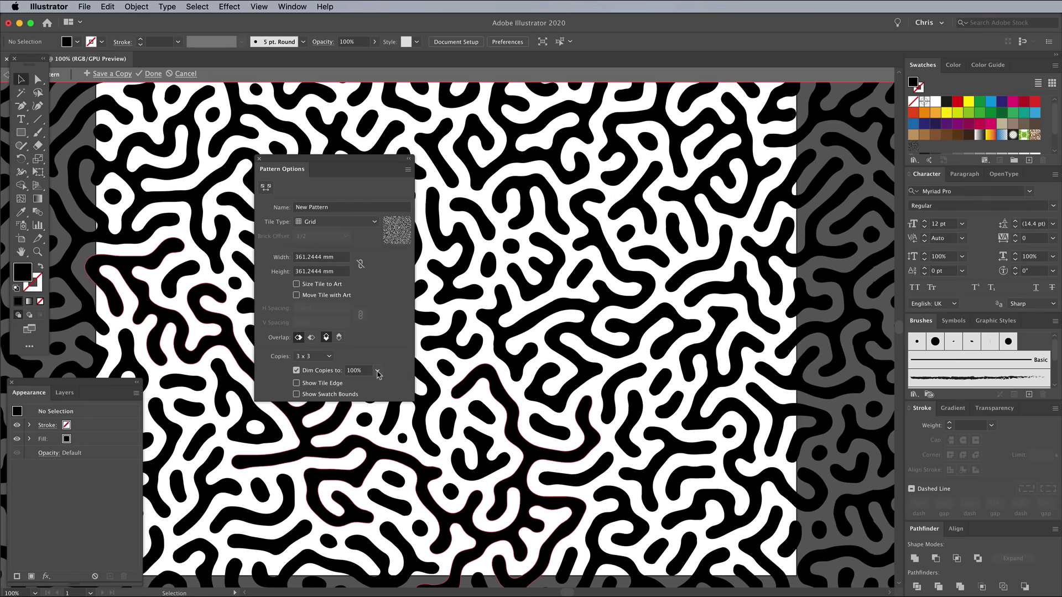
pyautogui.click(379, 375)
pyautogui.click(394, 446)
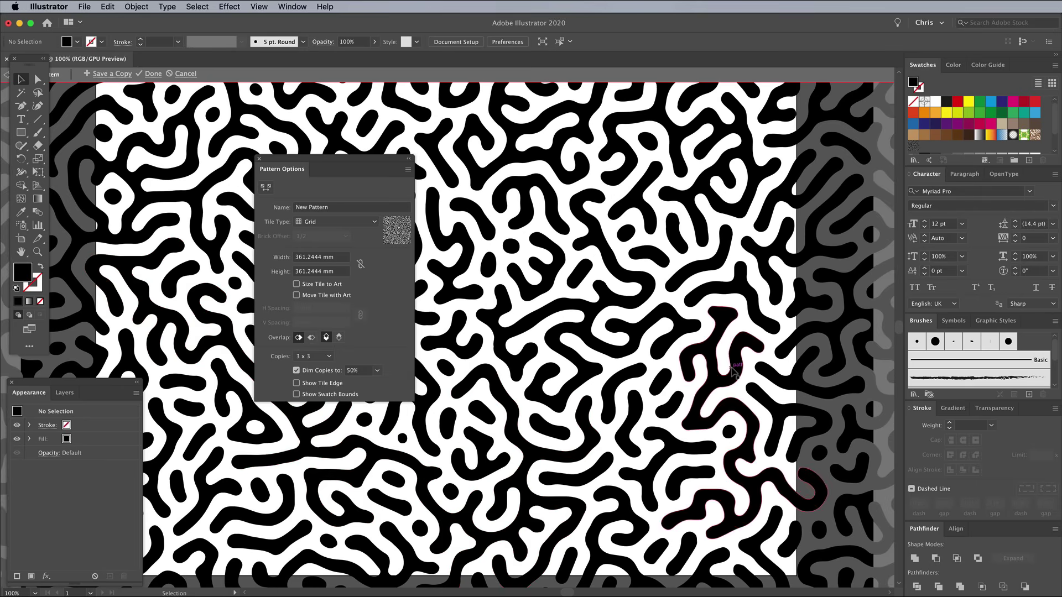
pyautogui.scroll(2, 735, 375)
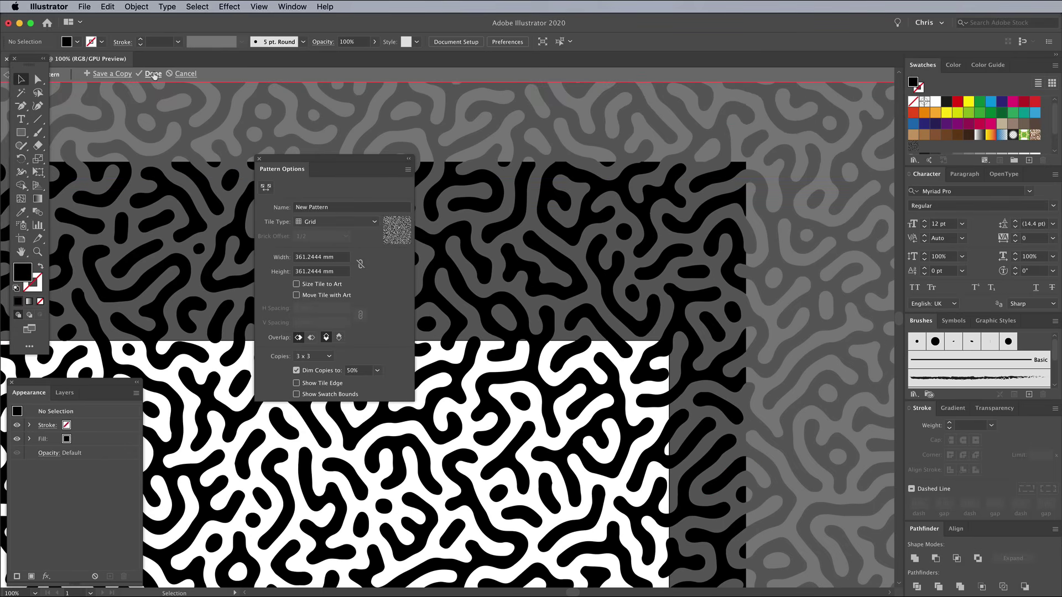
# - Finish pattern editing so the maze is saved as a pattern swatch
pyautogui.click(153, 73)
pyautogui.scroll(-6, 580, 296)
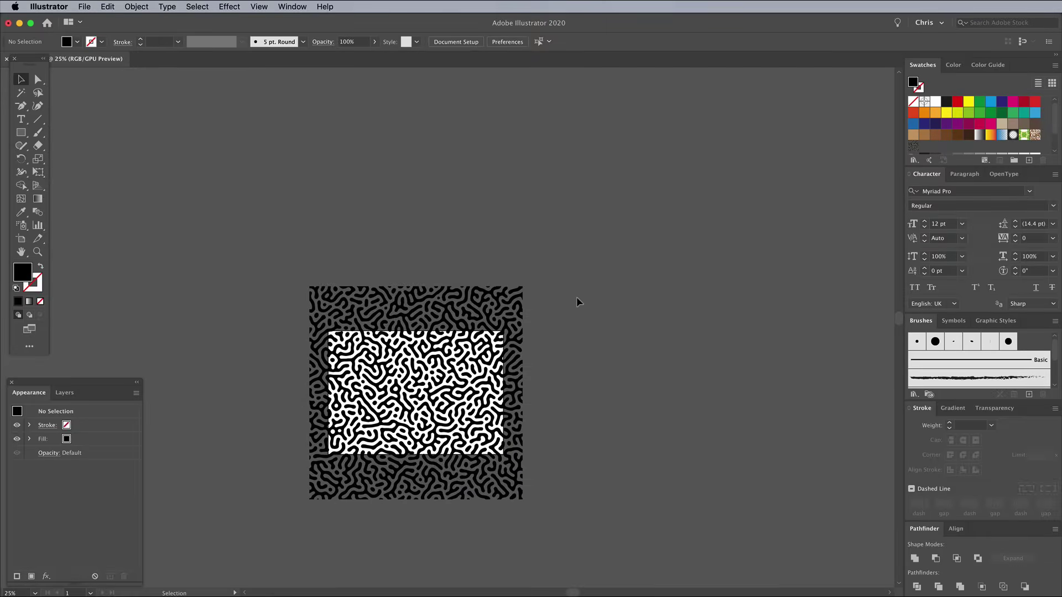
pyautogui.moveTo(583, 301); pyautogui.dragTo(365, 292)
# - Draw a large rectangle beside the tile and fill it with the new maze pattern swatch
pyautogui.press('m')
pyautogui.moveTo(329, 154); pyautogui.dragTo(816, 556)
pyautogui.click(914, 146)
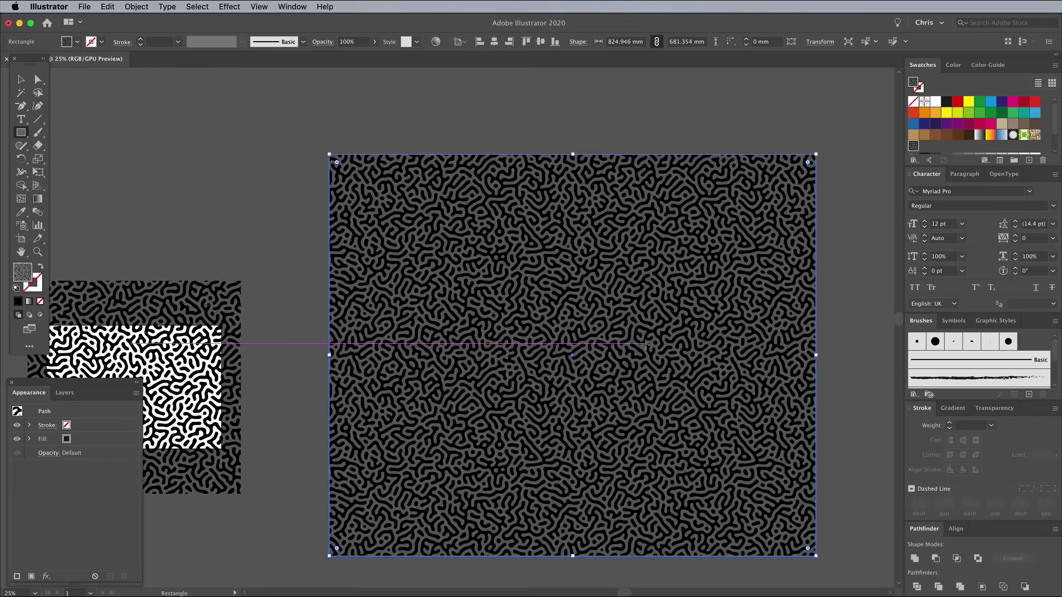
pyautogui.scroll(1, 639, 350)
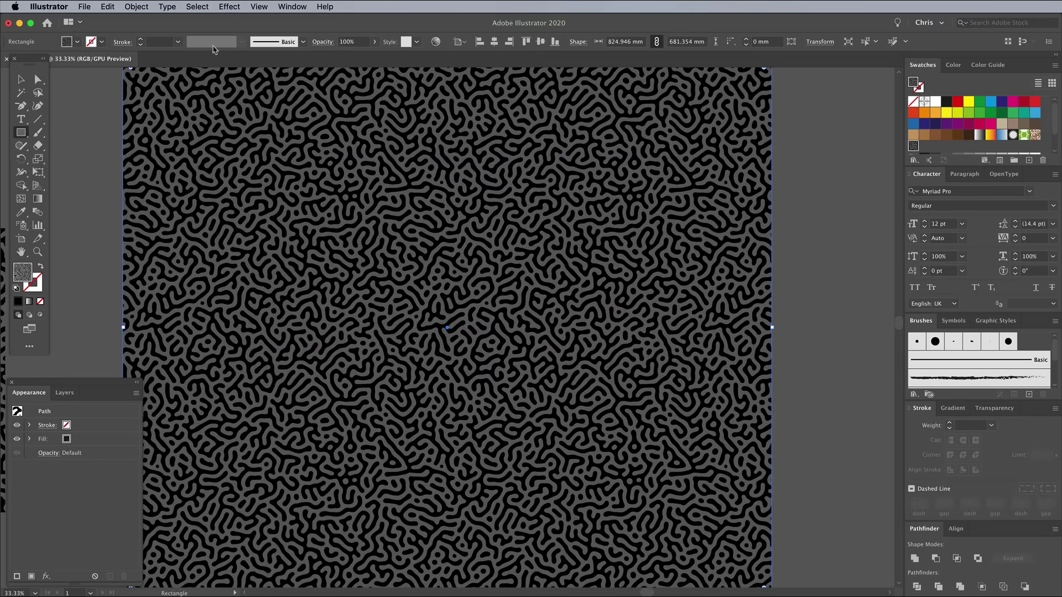
# - Scale only the rectangle's pattern fill to 210% uniform, with Transform Objects off
pyautogui.click(141, 9)
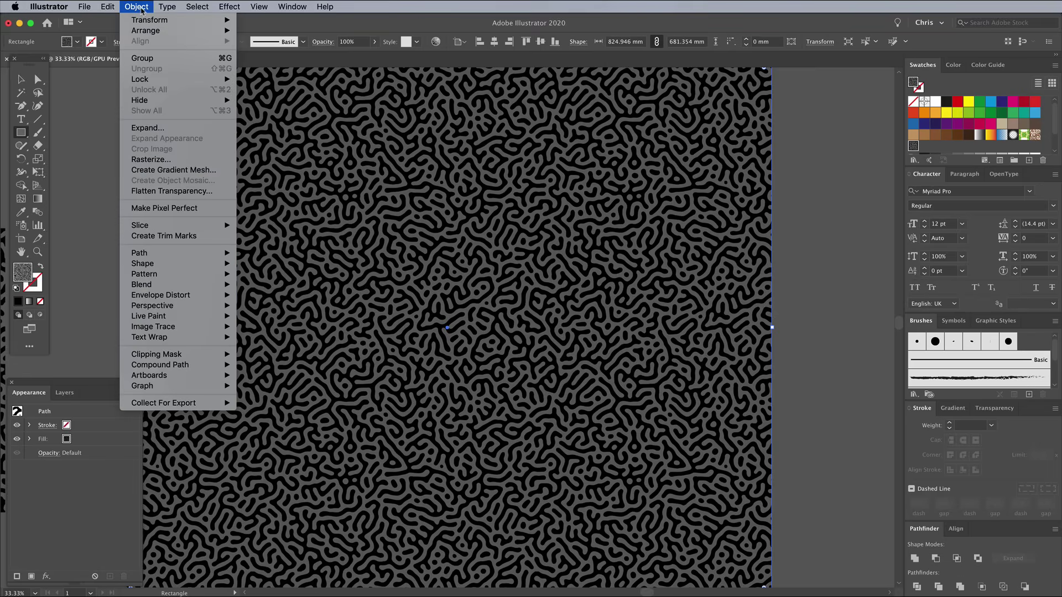
pyautogui.moveTo(145, 20)
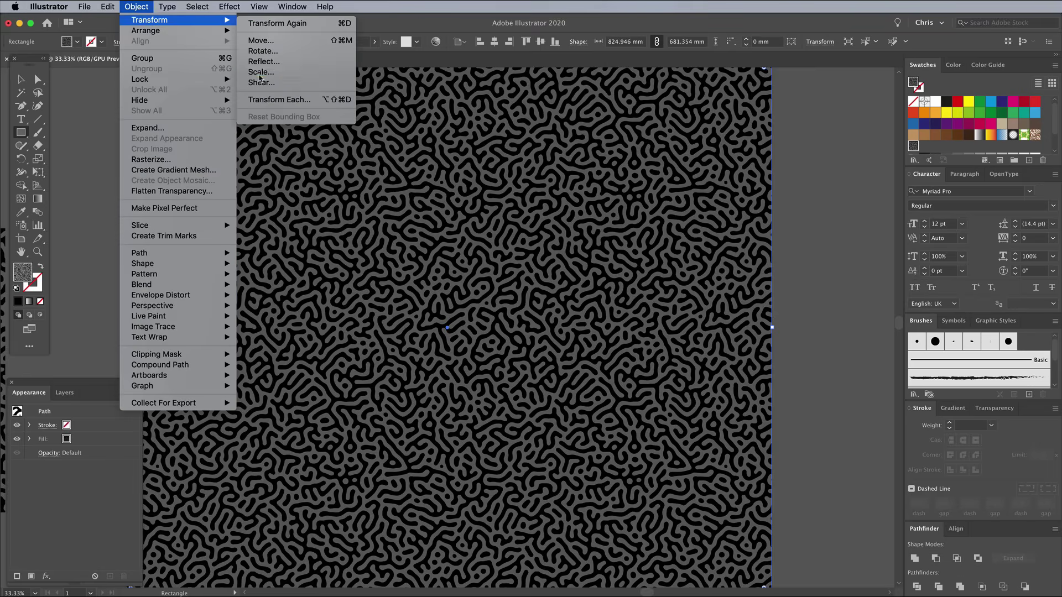
pyautogui.click(259, 72)
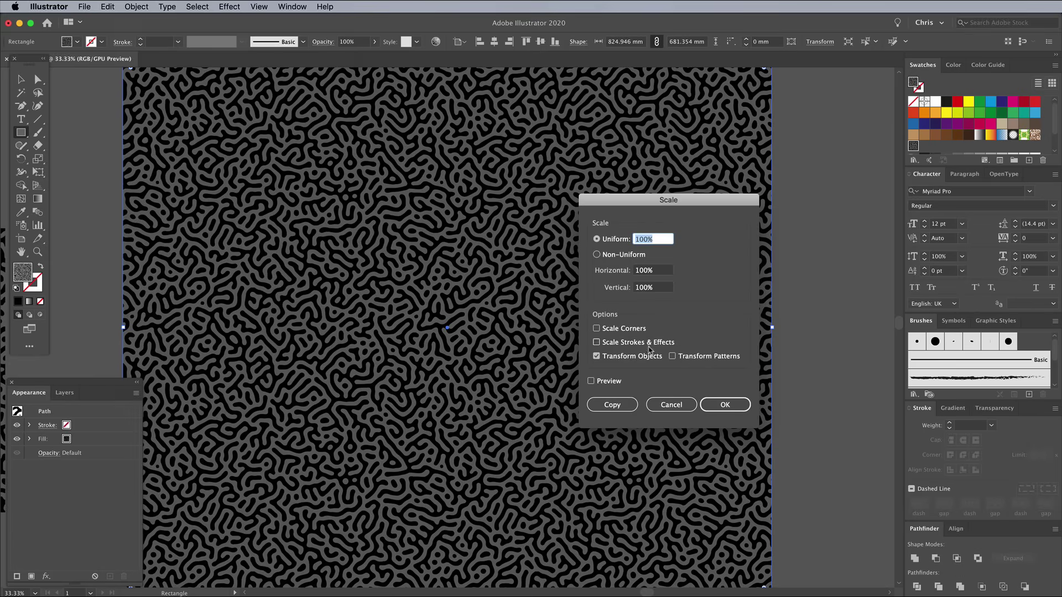
pyautogui.click(673, 357)
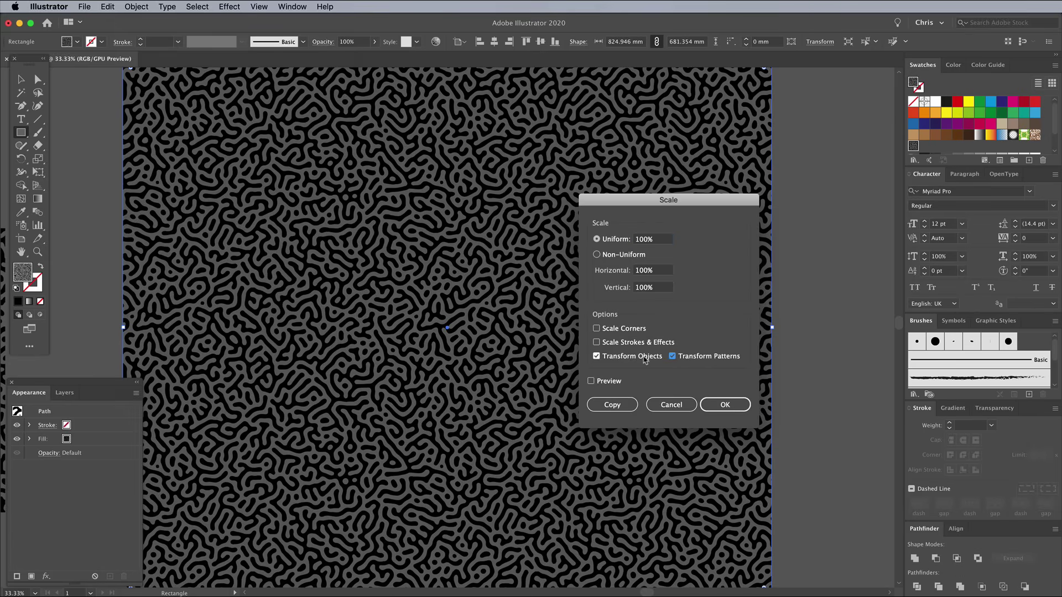
pyautogui.click(639, 240)
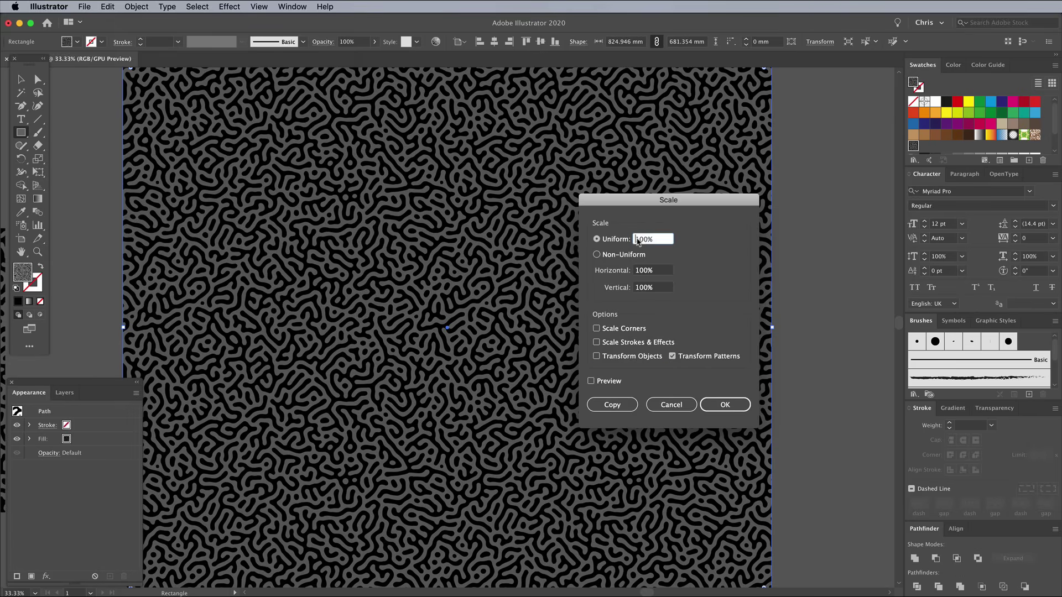
pyautogui.press('Delete')
pyautogui.press('Tab')
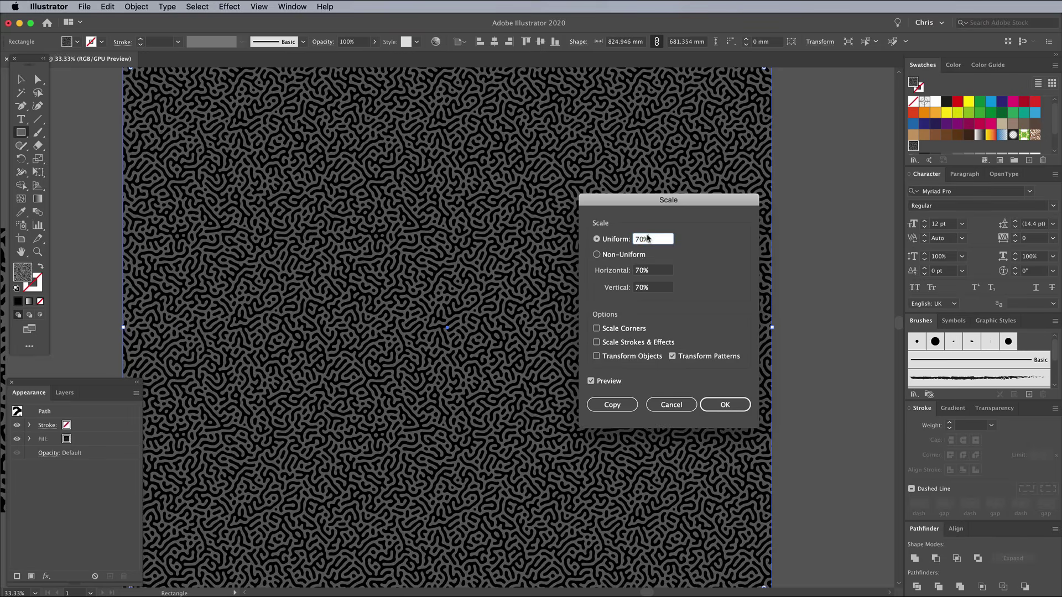
pyautogui.write('210')
pyautogui.press('Tab')
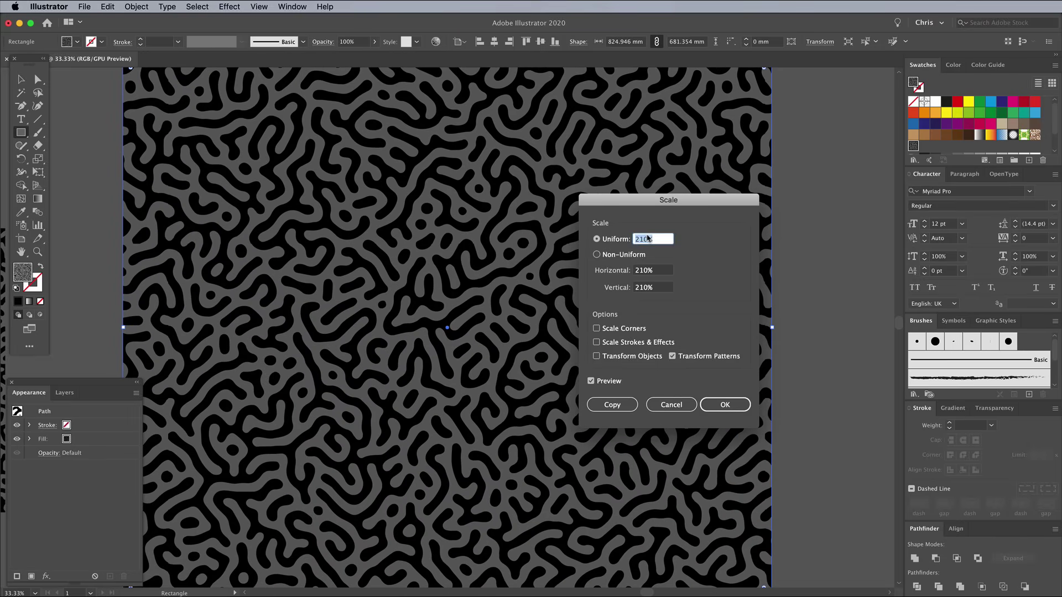
pyautogui.click(725, 404)
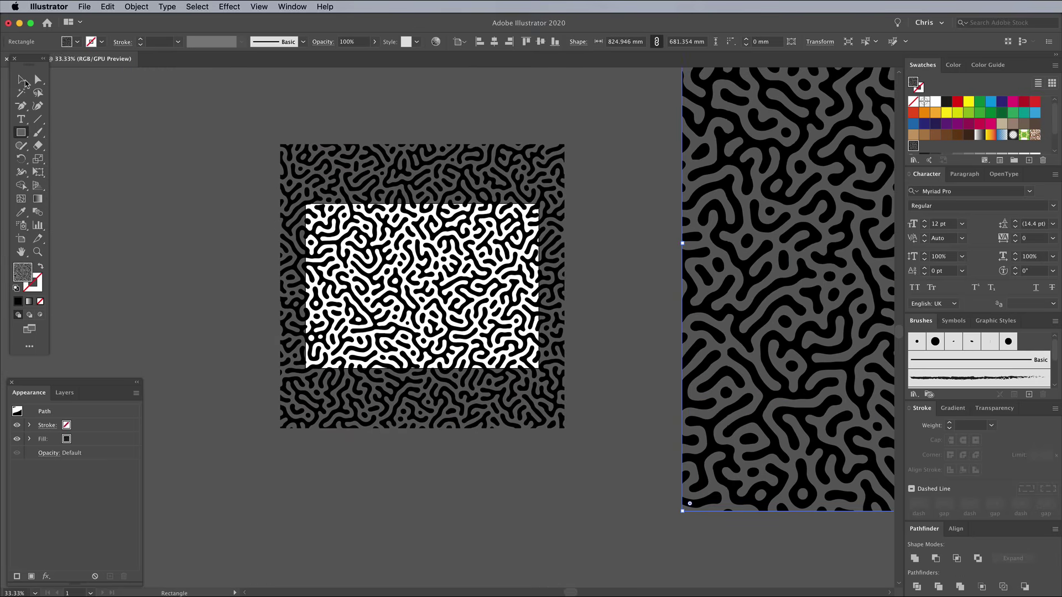
# - With the Selection tool, select and then deselect the traced artwork in Illustrator
pyautogui.click(24, 81)
pyautogui.click(376, 206)
pyautogui.press('shift+super+a')
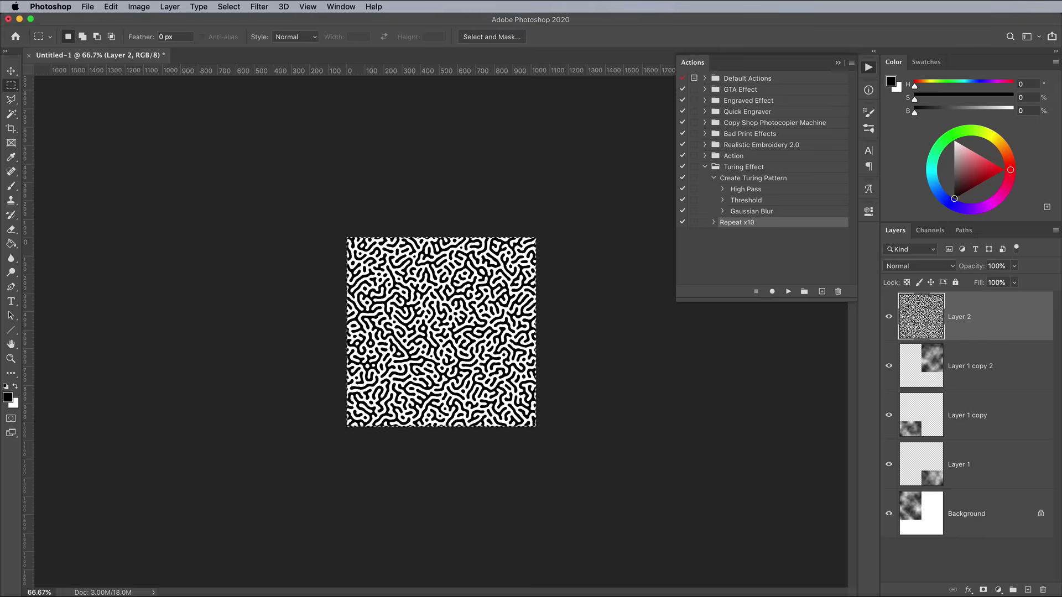
# - In Photoshop, create a new document and paste the copied maze as pixels
pyautogui.press('super+n')
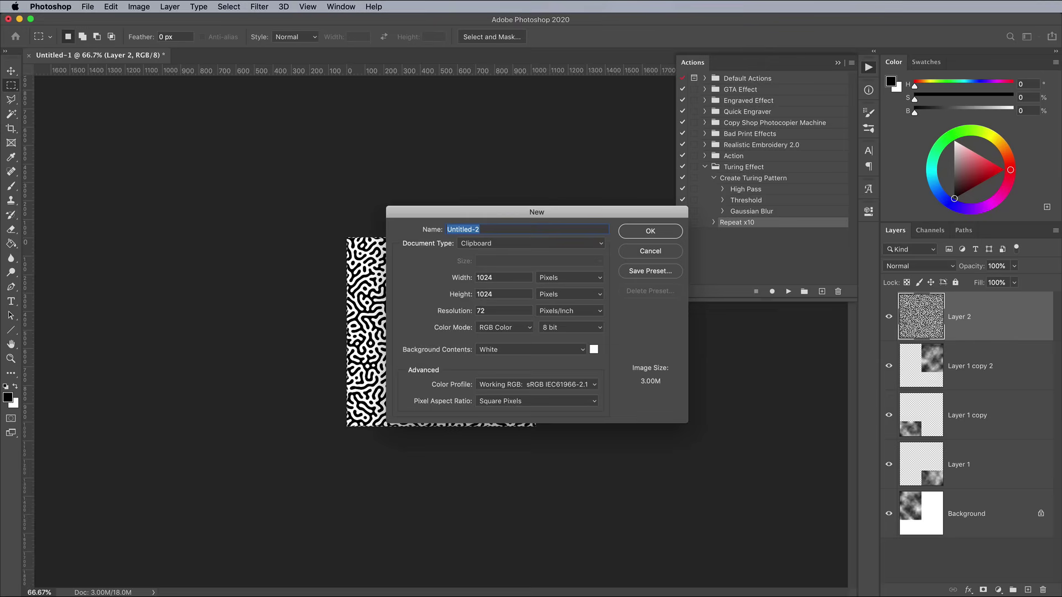
pyautogui.press('Return')
pyautogui.press('super+v')
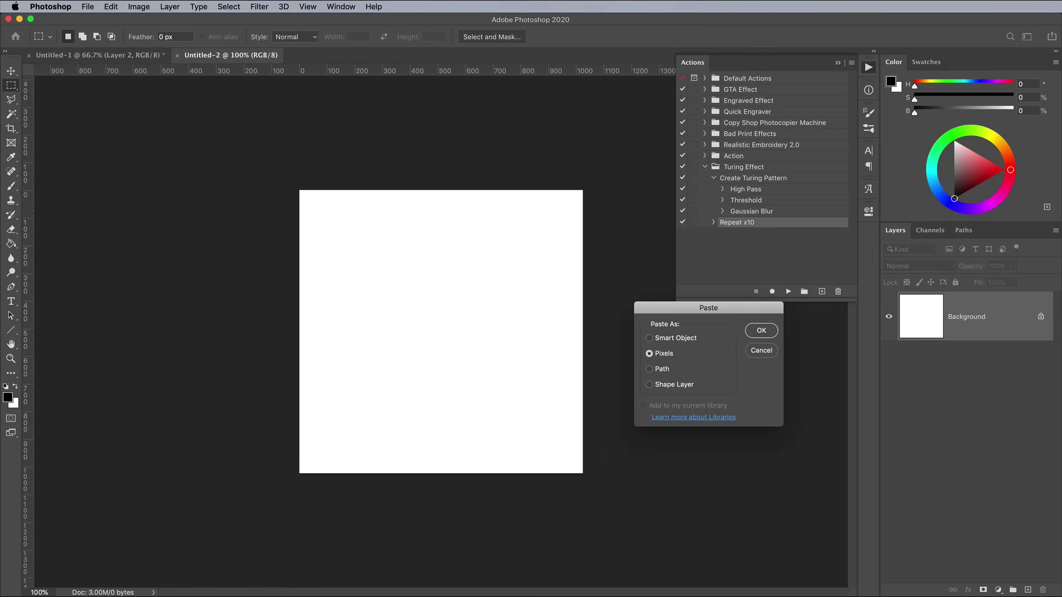
pyautogui.click(760, 331)
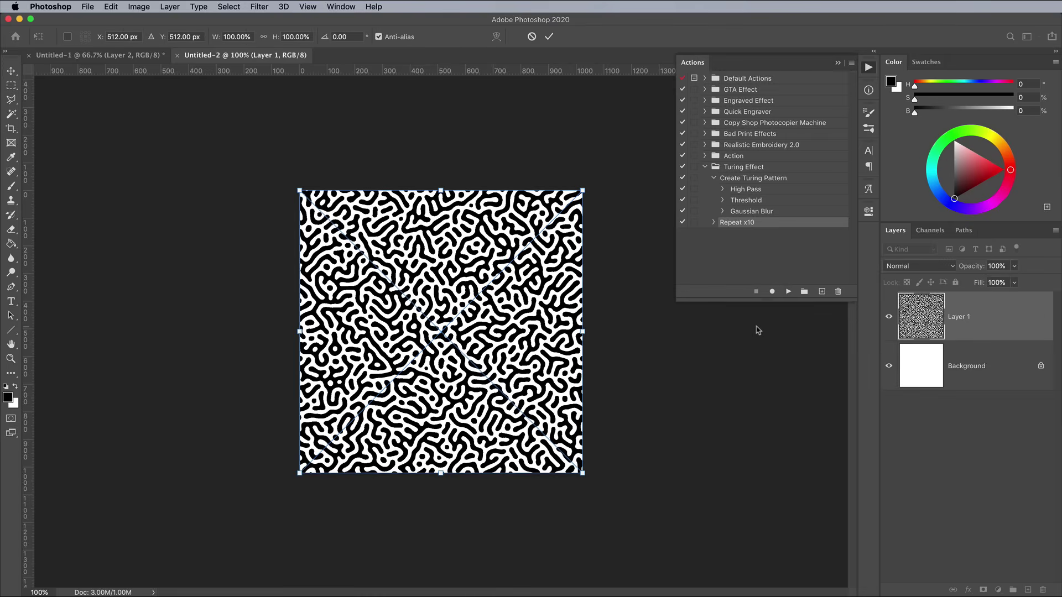
pyautogui.press('Return')
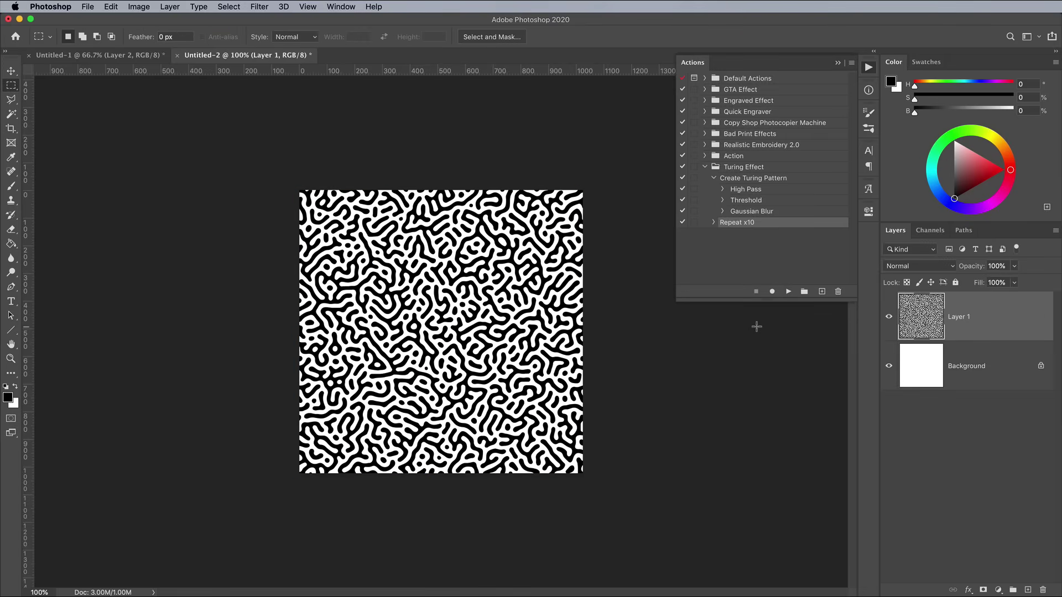
# - Hide the Background layer to reveal the maze's transparent gaps
pyautogui.click(890, 365)
pyautogui.press('super+plus')
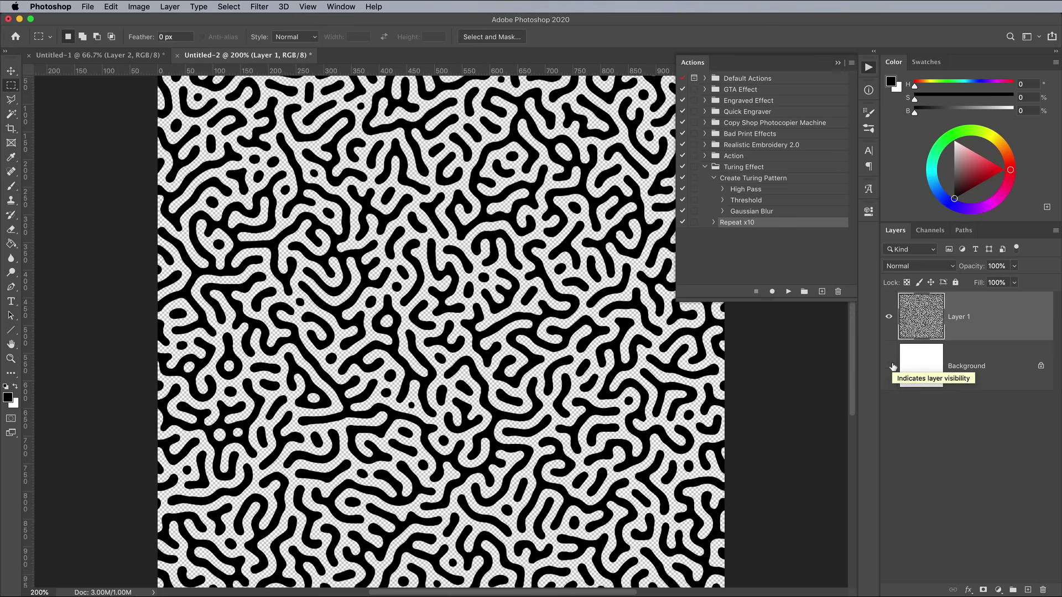
pyautogui.press('super+plus')
pyautogui.press('super+plus')
pyautogui.press('super+minus')
pyautogui.press('super+minus')
pyautogui.press('super+minus')
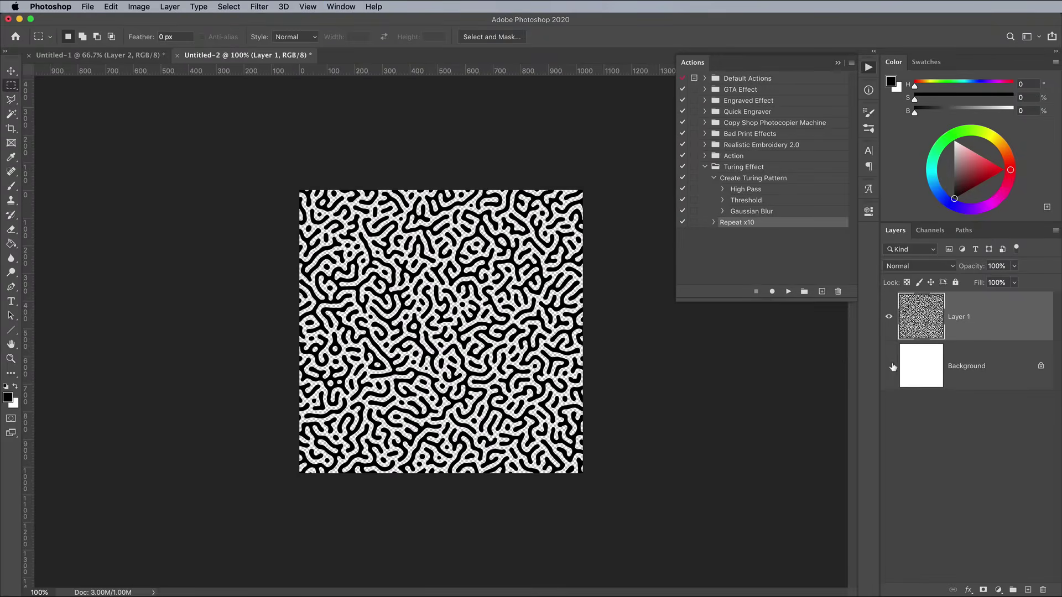
# - Show the Background again and define the maze as a pattern named 'Turing Pattern'
pyautogui.click(890, 366)
pyautogui.click(111, 6)
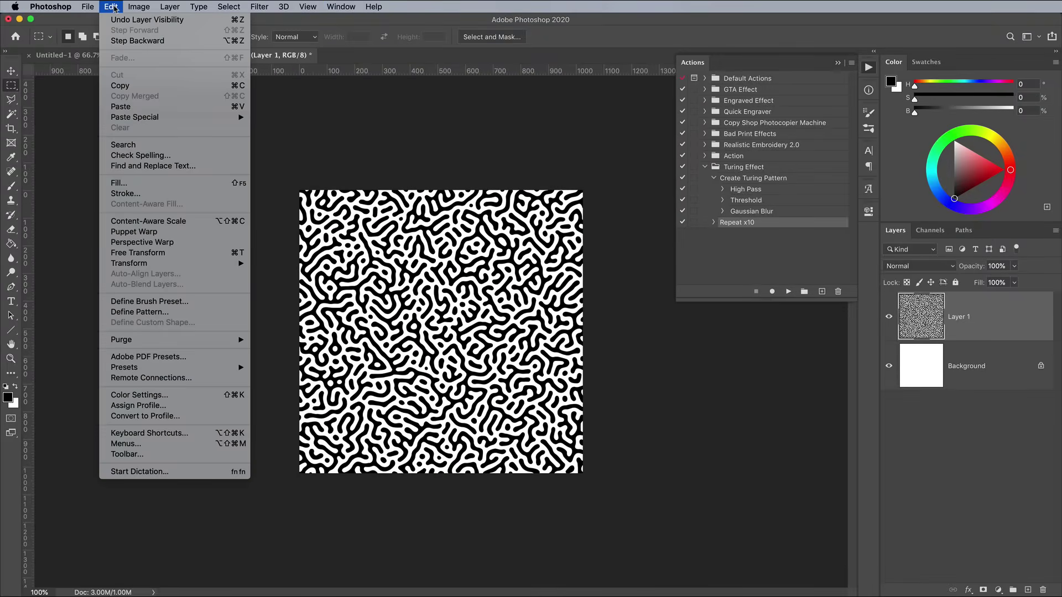
pyautogui.click(159, 311)
pyautogui.write('Turing Pattern')
pyautogui.press('Return')
# - Create a new 3000 × 3000 pixel document
pyautogui.press('super+n')
pyautogui.write('3000')
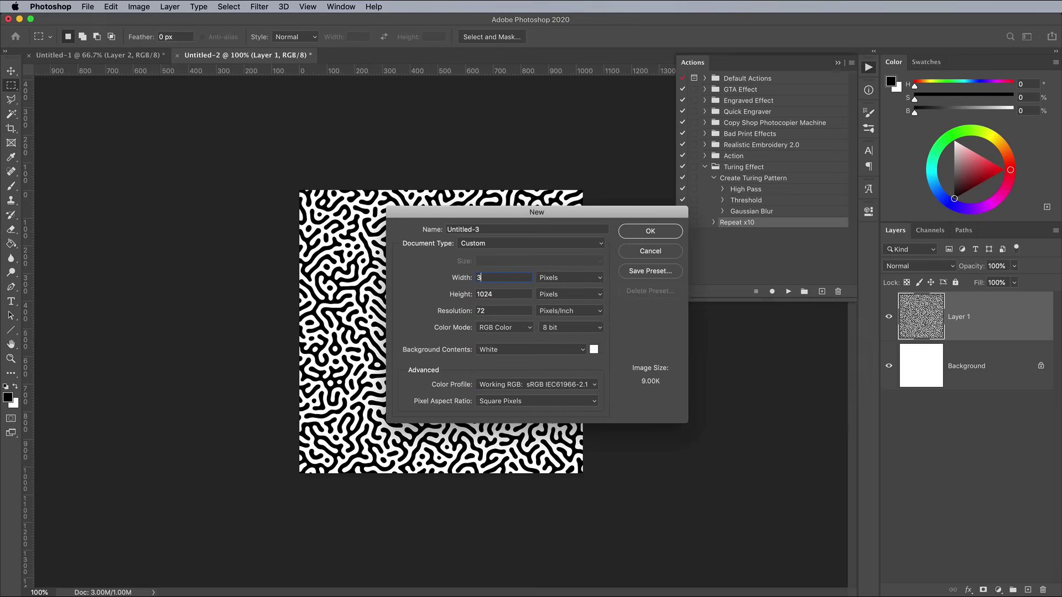
pyautogui.press('Tab')
pyautogui.write('3000')
pyautogui.press('Return')
# - Add a Pattern Fill layer using the Turing Pattern swatch
pyautogui.click(999, 589)
pyautogui.click(905, 492)
pyautogui.click(820, 306)
pyautogui.click(793, 447)
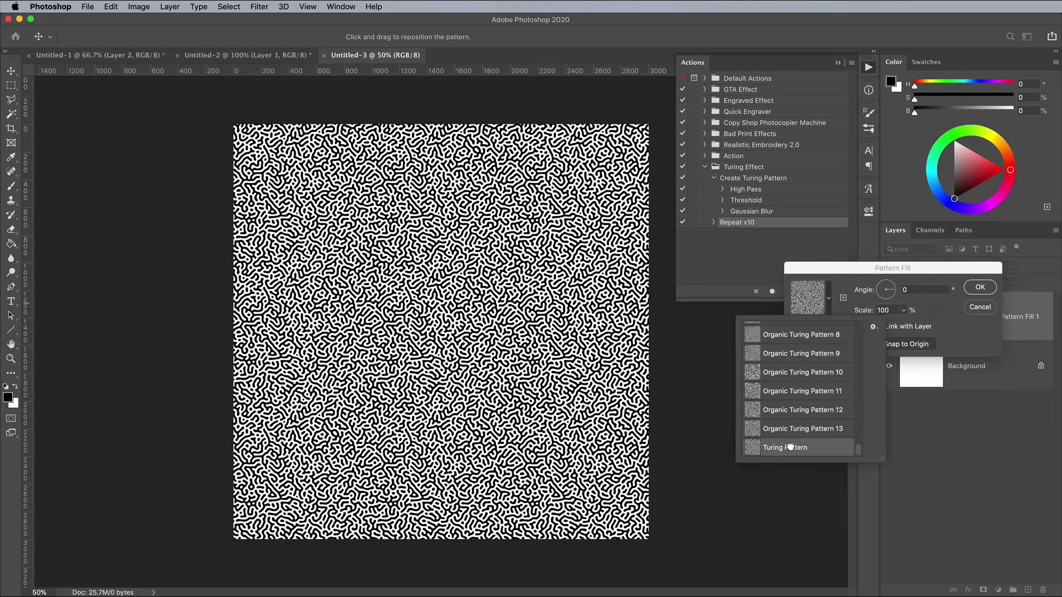
pyautogui.click(976, 289)
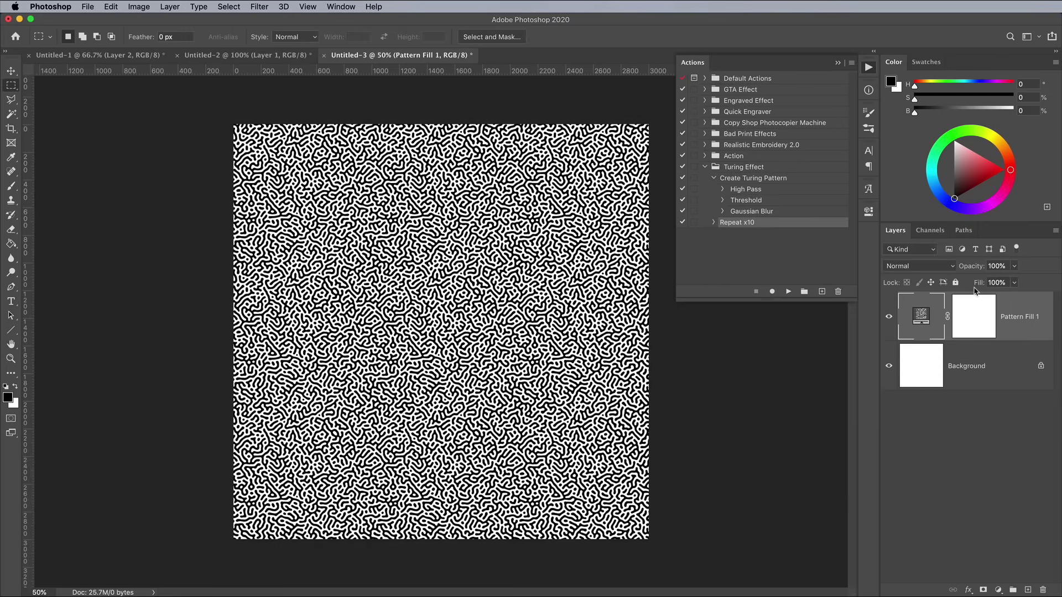
# - Add a Gradient Map that recolours the tiled maze with a navy-and-green duotone preset
pyautogui.click(999, 589)
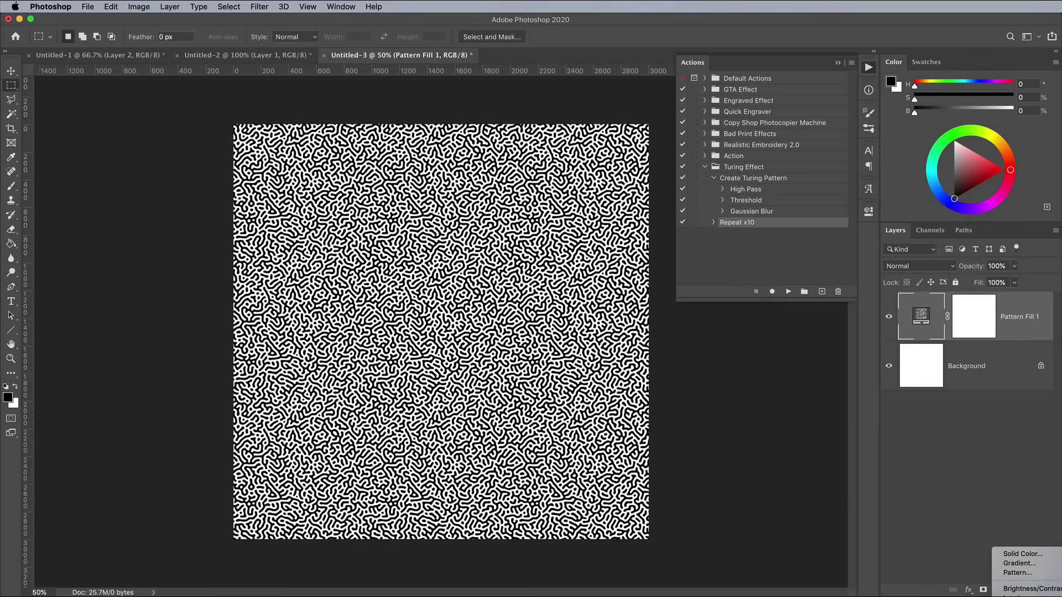
pyautogui.click(787, 253)
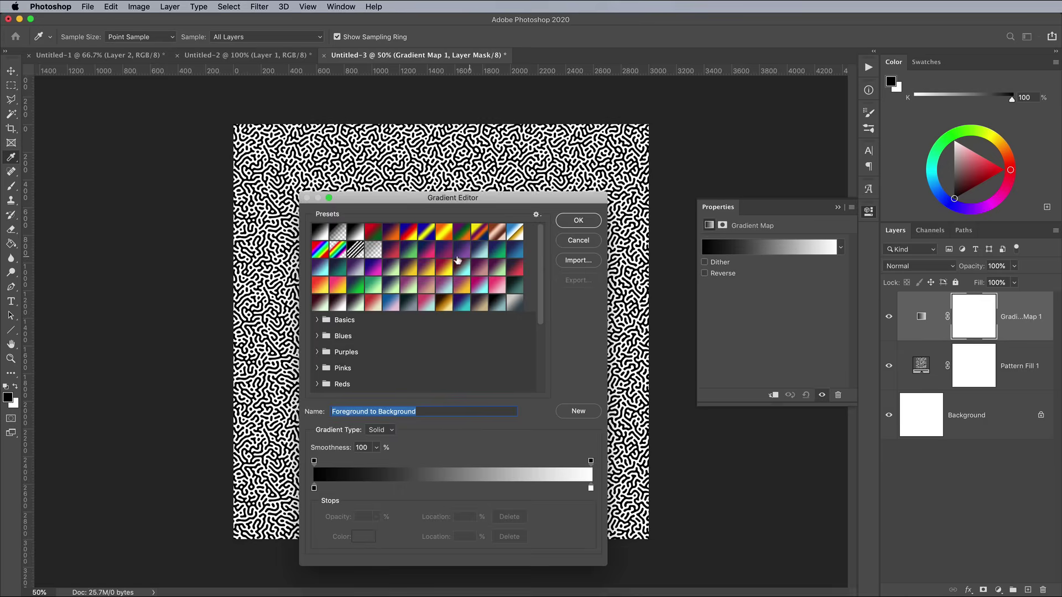
pyautogui.click(391, 248)
pyautogui.click(410, 250)
pyautogui.click(580, 221)
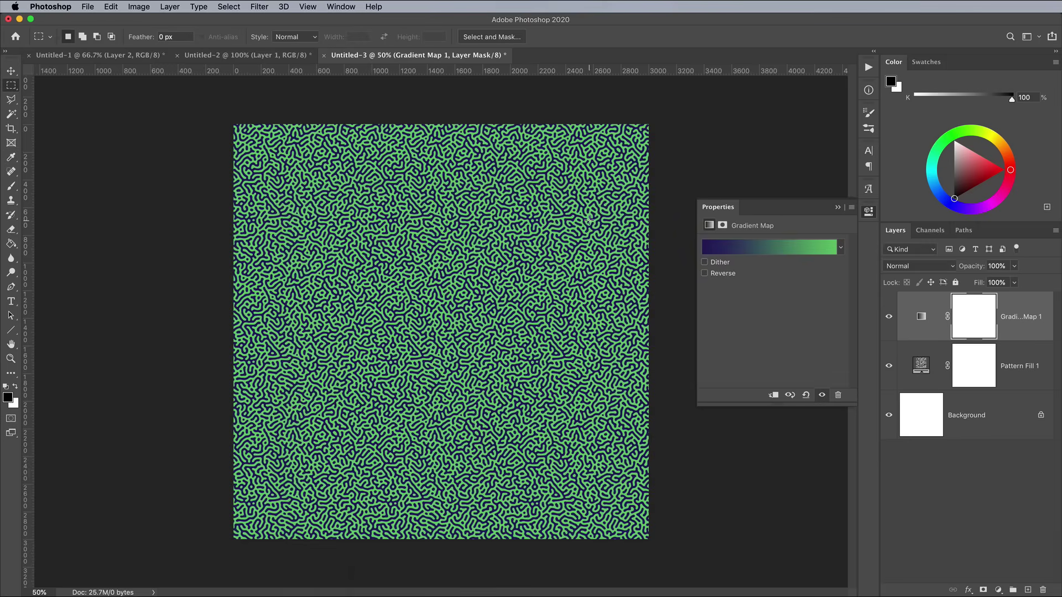
pyautogui.press('super+equal')
pyautogui.press('super+equal')
pyautogui.press('super+equal')
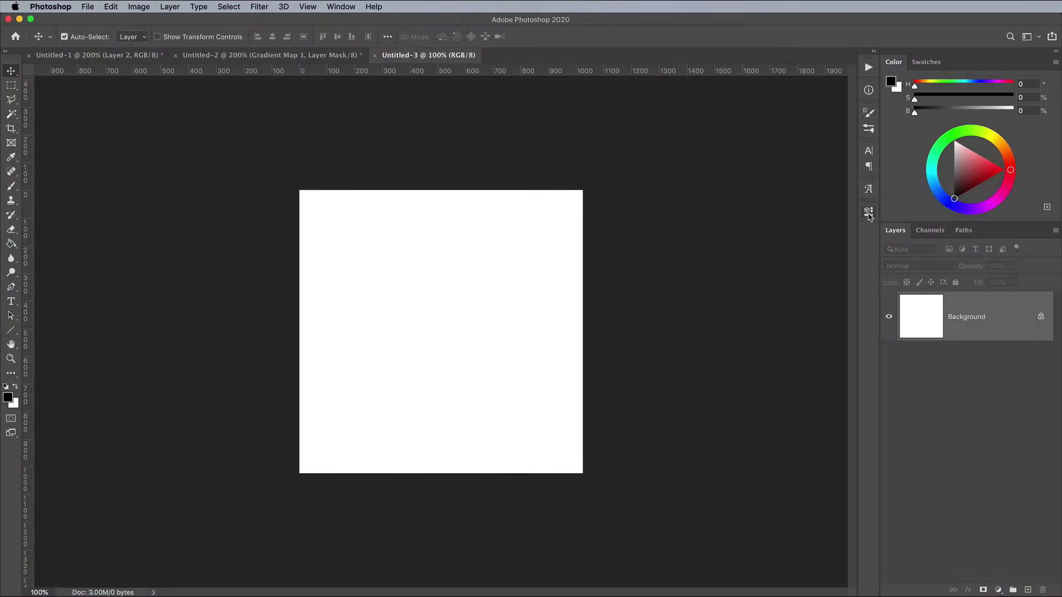
# - Render clouds on the canvas and motion-blur them at 45°, 154 px
pyautogui.click(258, 7)
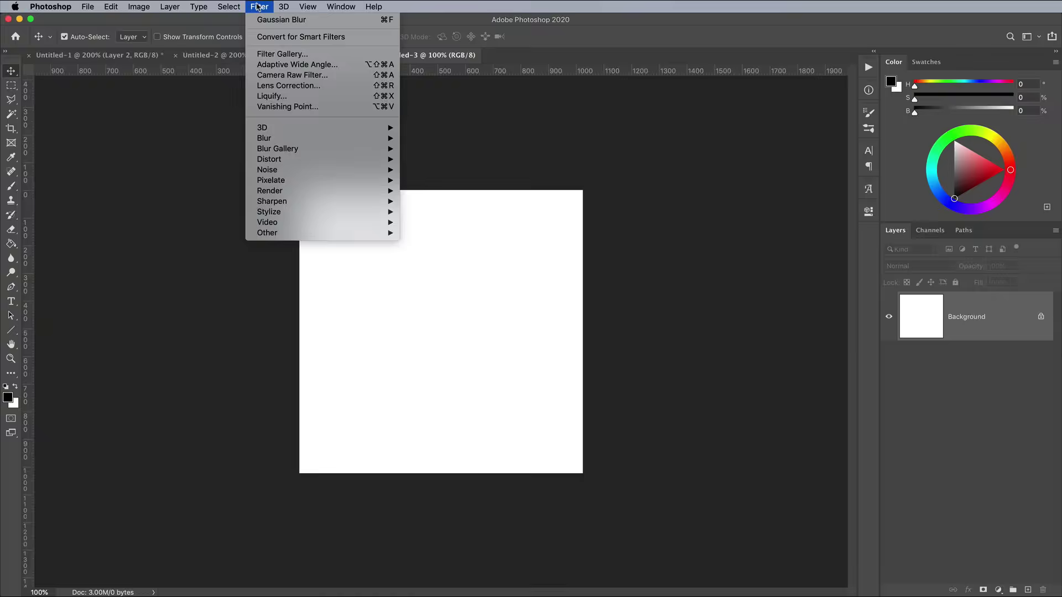
pyautogui.moveTo(343, 191)
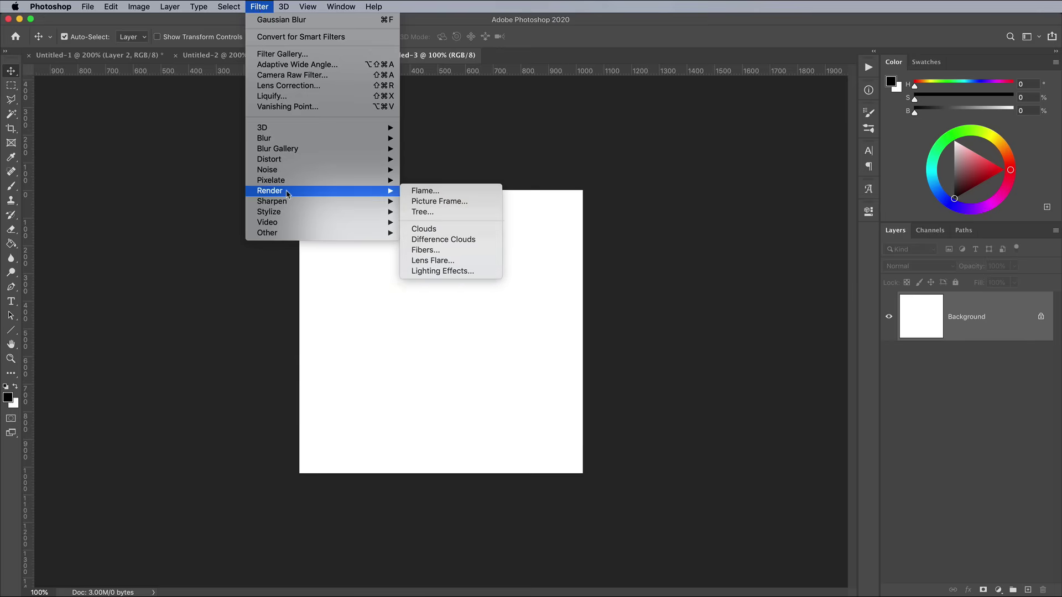
pyautogui.click(434, 229)
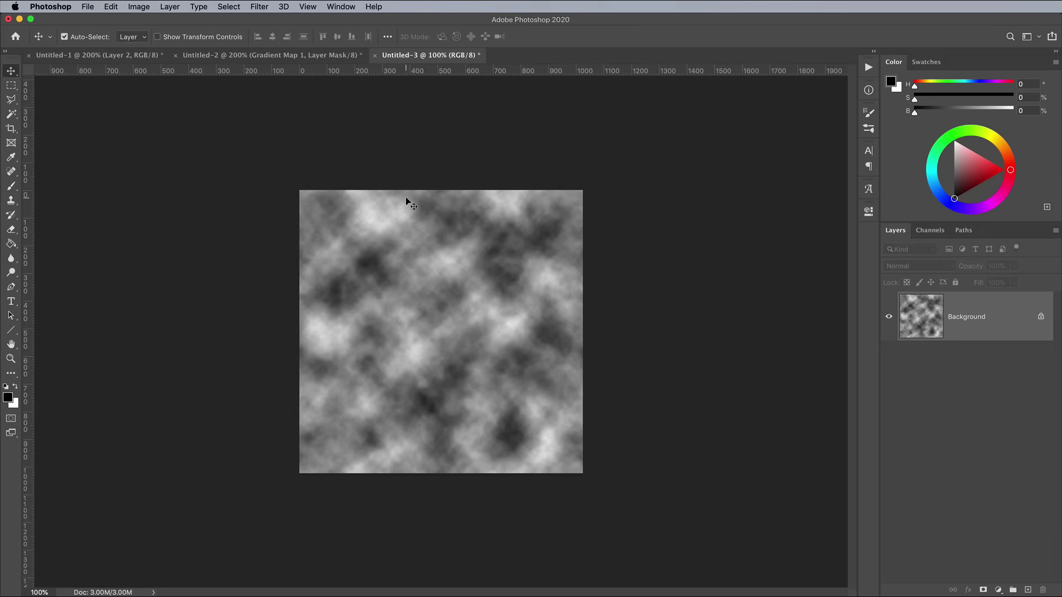
pyautogui.press('super+plus')
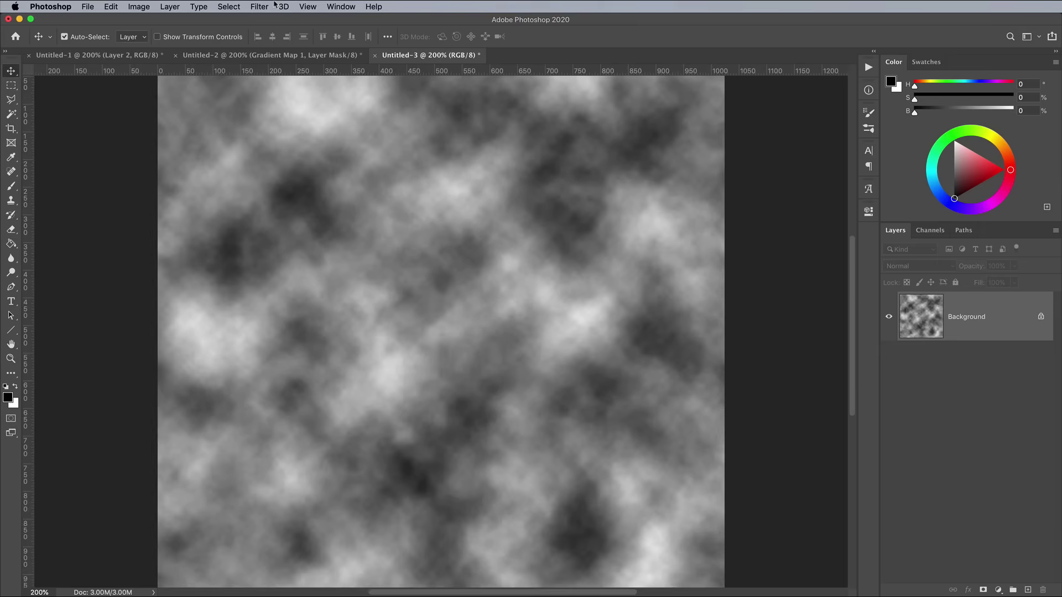
pyautogui.click(269, 6)
pyautogui.moveTo(299, 132)
pyautogui.click(432, 201)
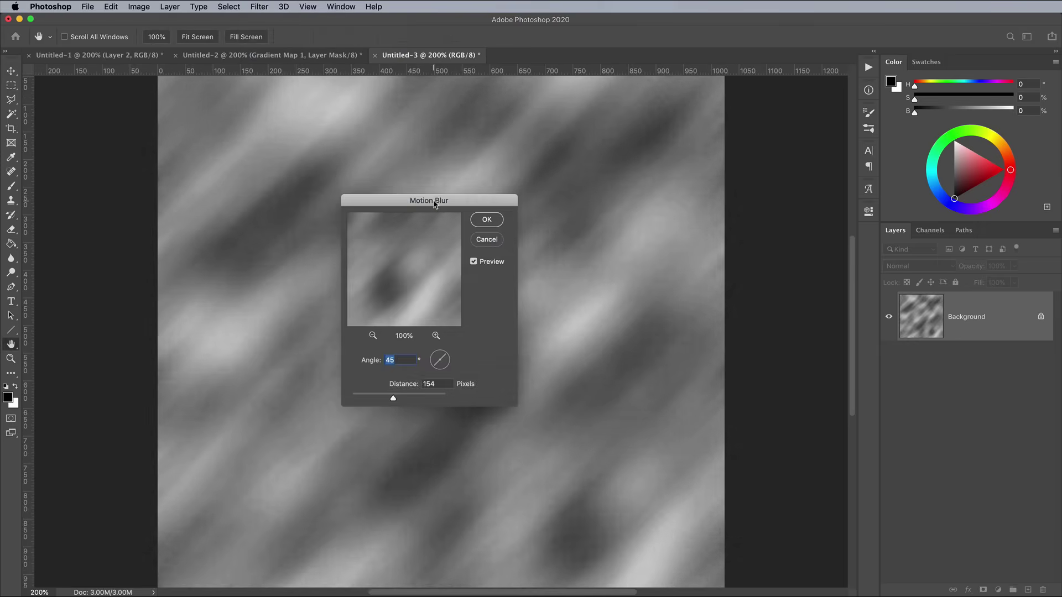
pyautogui.click(487, 219)
# - Run the Turing action on the blurred clouds and threshold the result to black and white
pyautogui.click(868, 67)
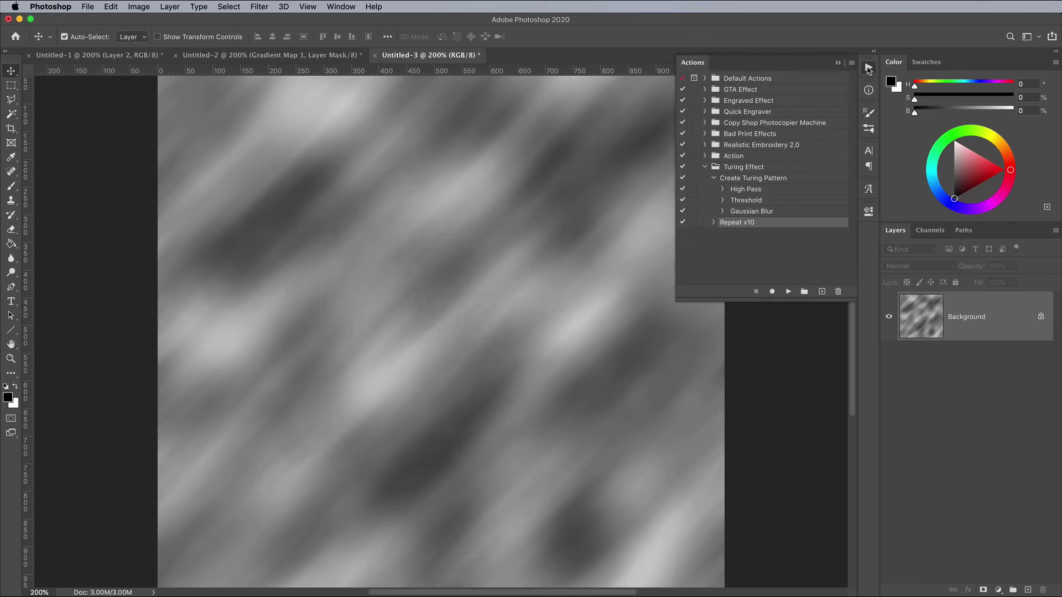
pyautogui.click(788, 293)
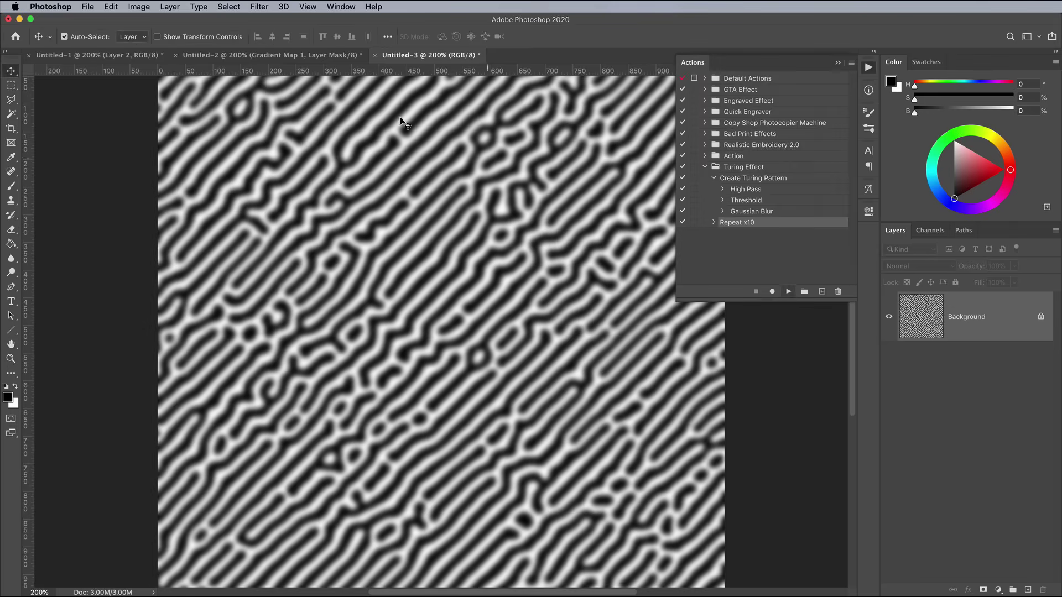
pyautogui.click(139, 6)
pyautogui.moveTo(159, 42)
pyautogui.click(299, 187)
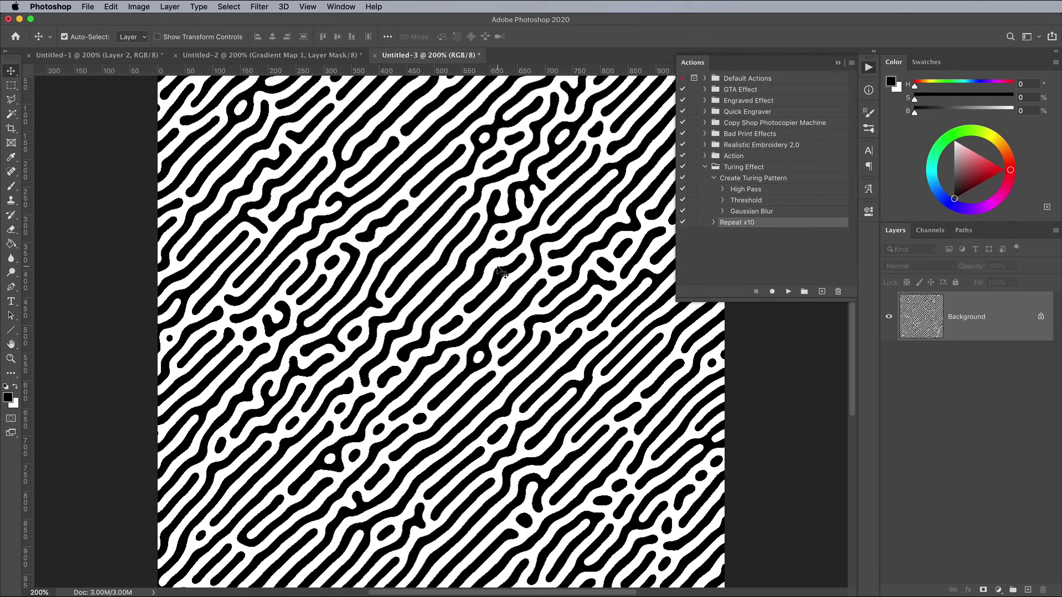
# - Add Layer 1, render clouds on it, and apply a Large Ripple distortion
pyautogui.click(1028, 589)
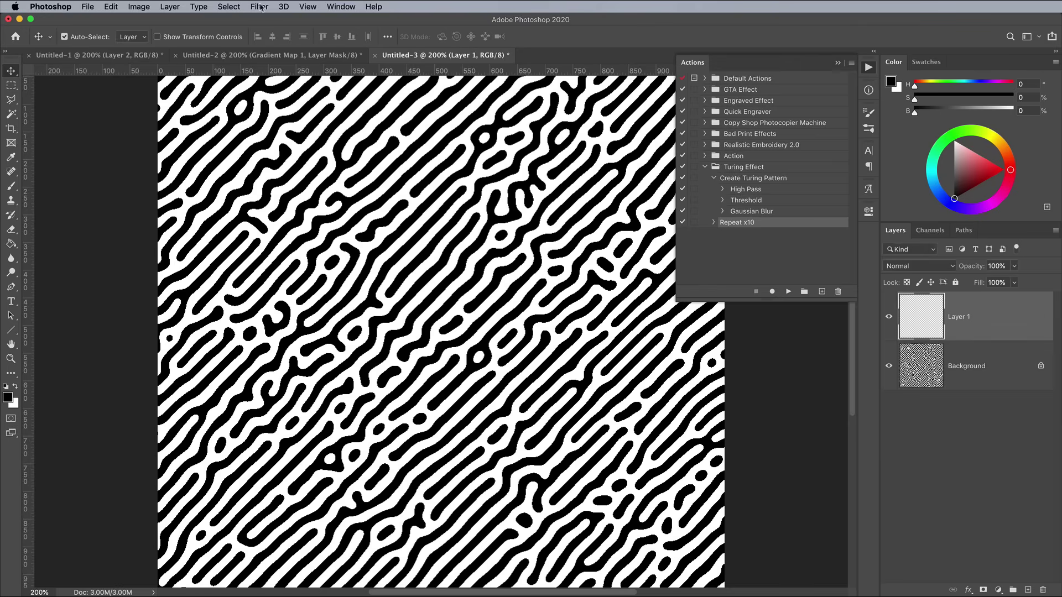
pyautogui.click(260, 7)
pyautogui.moveTo(290, 191)
pyautogui.click(427, 229)
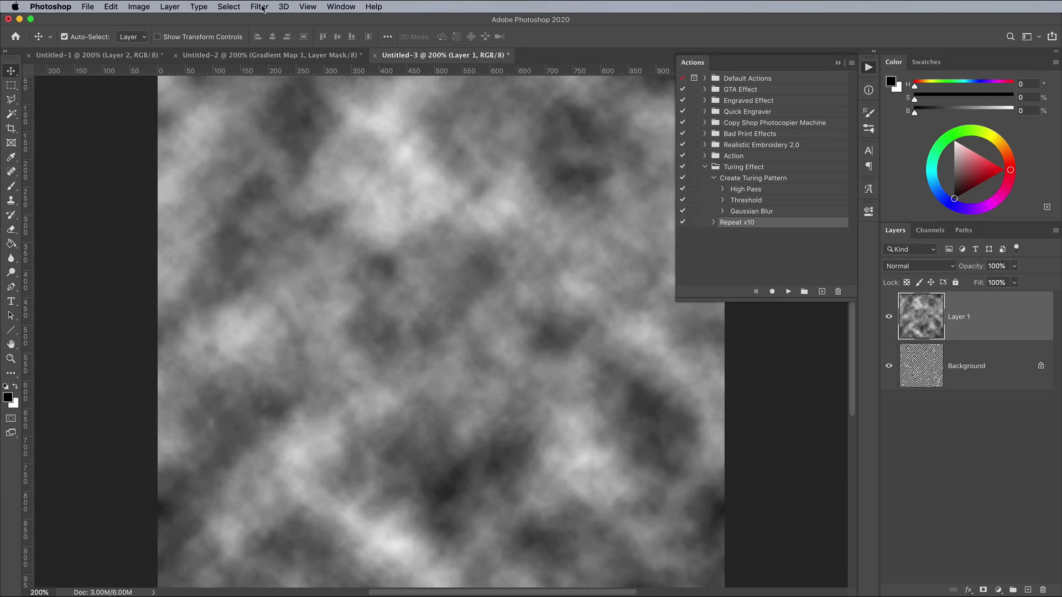
pyautogui.click(264, 6)
pyautogui.moveTo(271, 159)
pyautogui.click(436, 191)
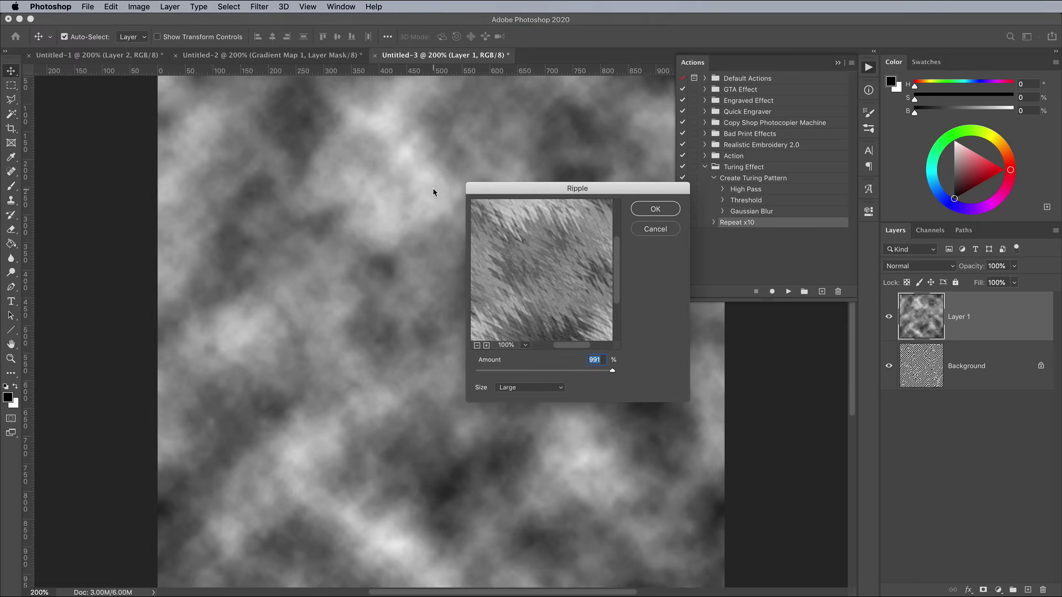
pyautogui.click(548, 387)
pyautogui.click(547, 387)
pyautogui.click(654, 209)
# - Run the Turing action on the rippled clouds and threshold them to black and white
pyautogui.click(788, 291)
pyautogui.click(139, 6)
pyautogui.moveTo(166, 37)
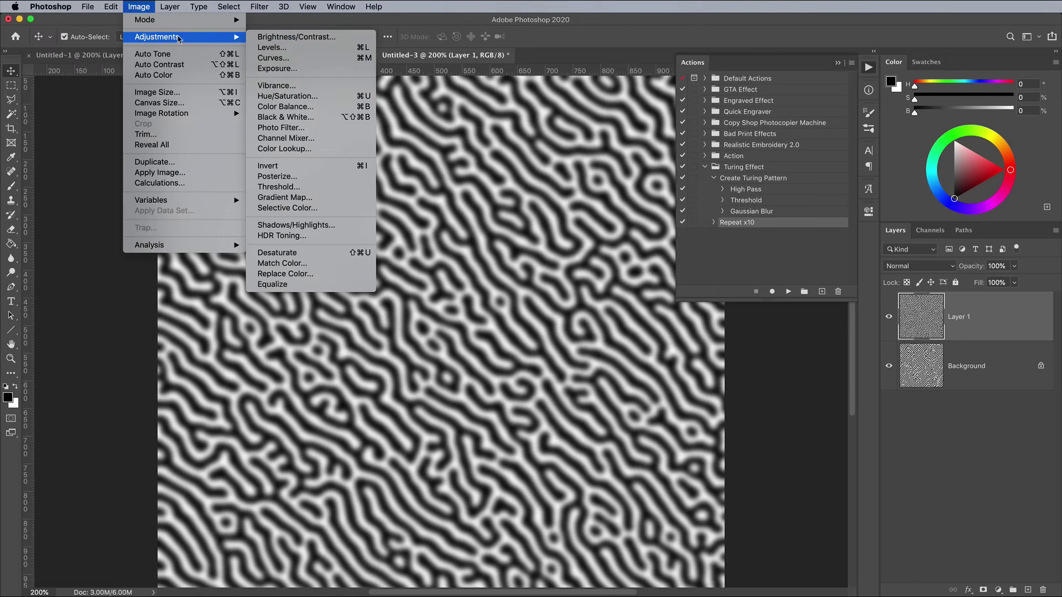
pyautogui.click(275, 187)
# - Add Layer 2, fill it with clouds, and apply a Wave distortion
pyautogui.click(501, 267)
pyautogui.press('super+shift+alt+n')
pyautogui.click(259, 7)
pyautogui.click(432, 231)
pyautogui.click(259, 7)
pyautogui.click(409, 244)
pyautogui.moveTo(286, 243); pyautogui.dragTo(288, 245)
pyautogui.press('Return')
pyautogui.click(139, 7)
# - Threshold Layer 2's blurry maze to black and white
pyautogui.moveTo(166, 37)
pyautogui.click(275, 187)
pyautogui.click(501, 265)
# - Add Layer 3, render clouds, and pixelate them with a 50-square Mosaic
pyautogui.press('v')
pyautogui.press('super+shift+alt+n')
pyautogui.click(259, 7)
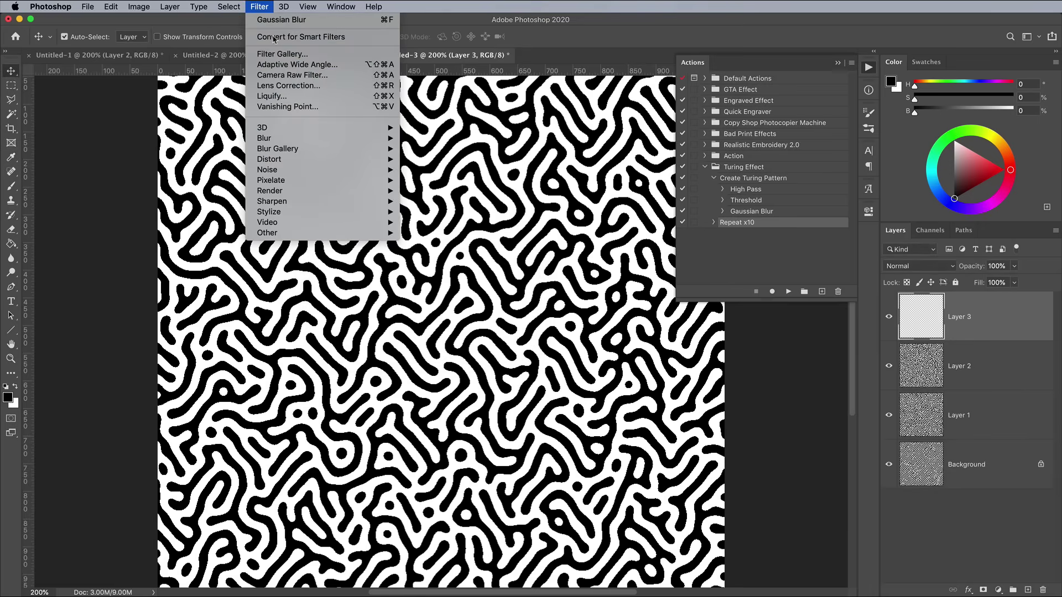
pyautogui.moveTo(299, 187)
pyautogui.click(428, 223)
pyautogui.click(260, 7)
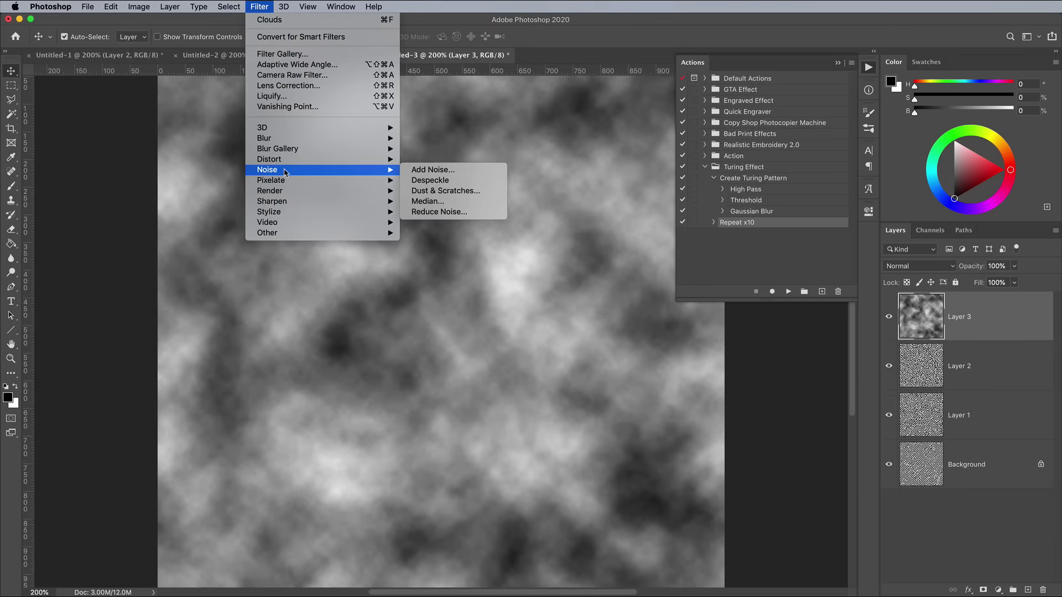
pyautogui.click(421, 232)
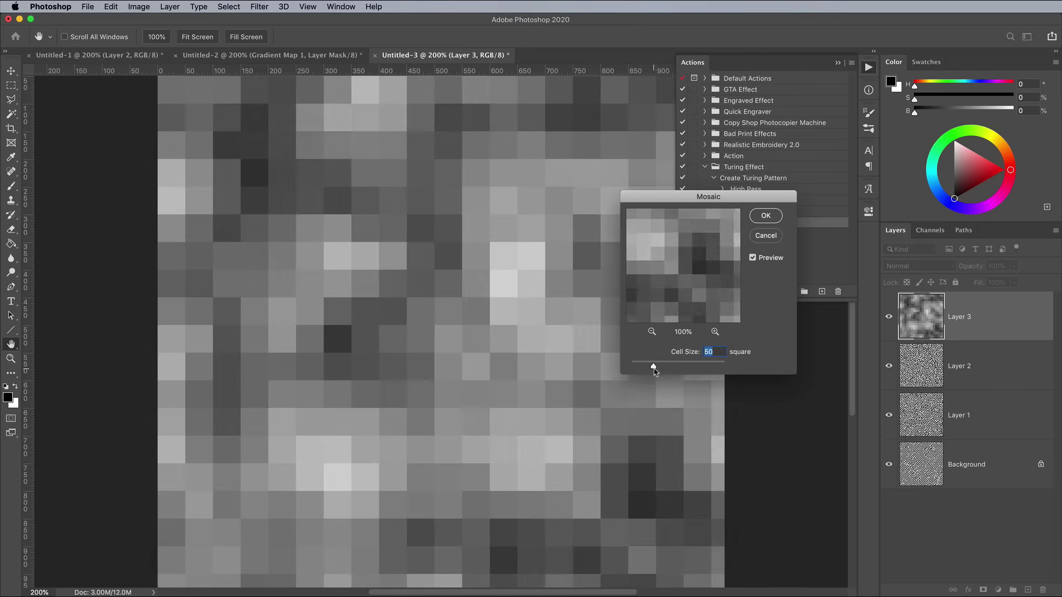
pyautogui.click(767, 217)
# - Run the Turing action on the mosaic and threshold the maze to black and white
pyautogui.click(789, 291)
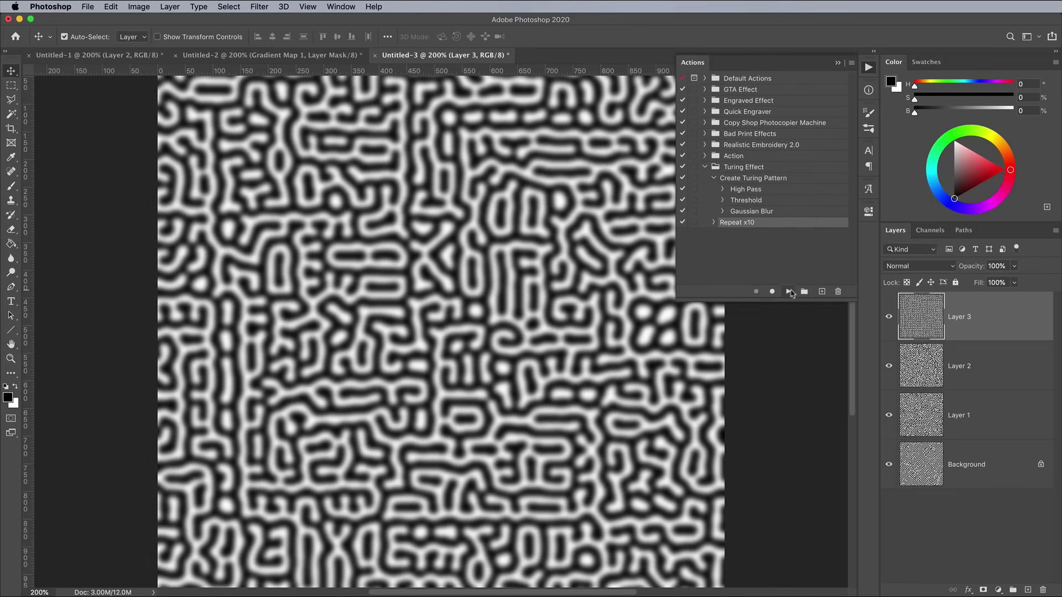
pyautogui.click(139, 7)
pyautogui.moveTo(151, 38)
pyautogui.click(299, 167)
pyautogui.press('Return')
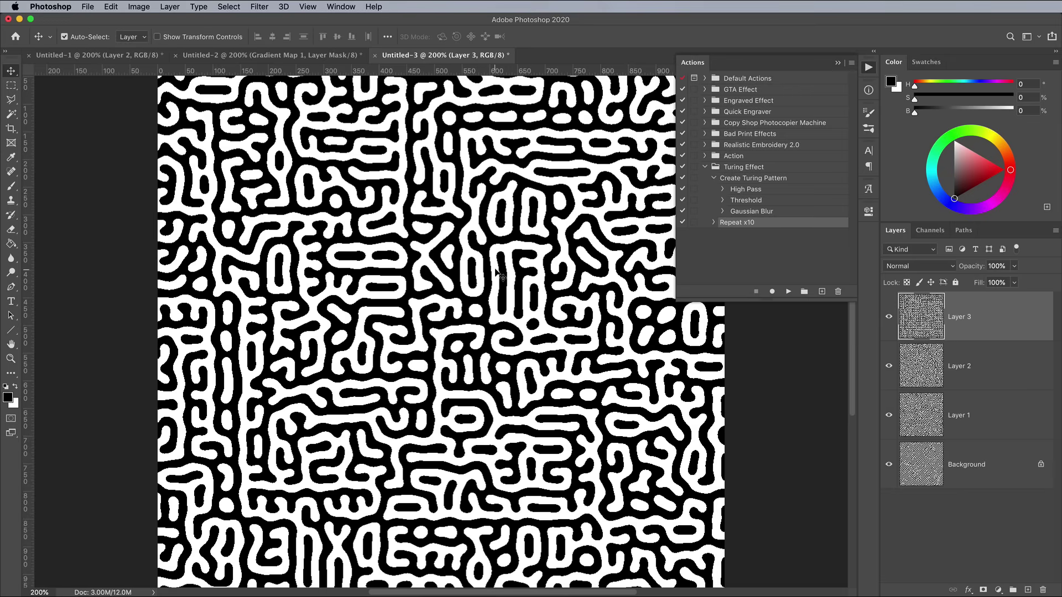